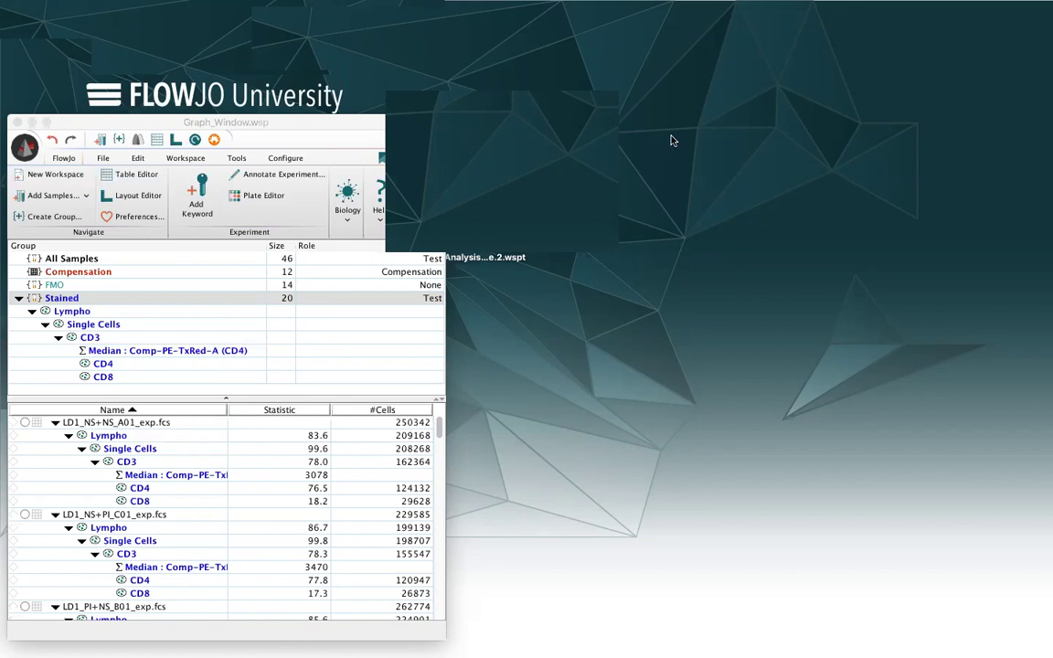
# Step: Save the workspace as template Graph_Window.wspt on the Desktop, abandoning a plain workspace copy
pyautogui.click(23, 148)
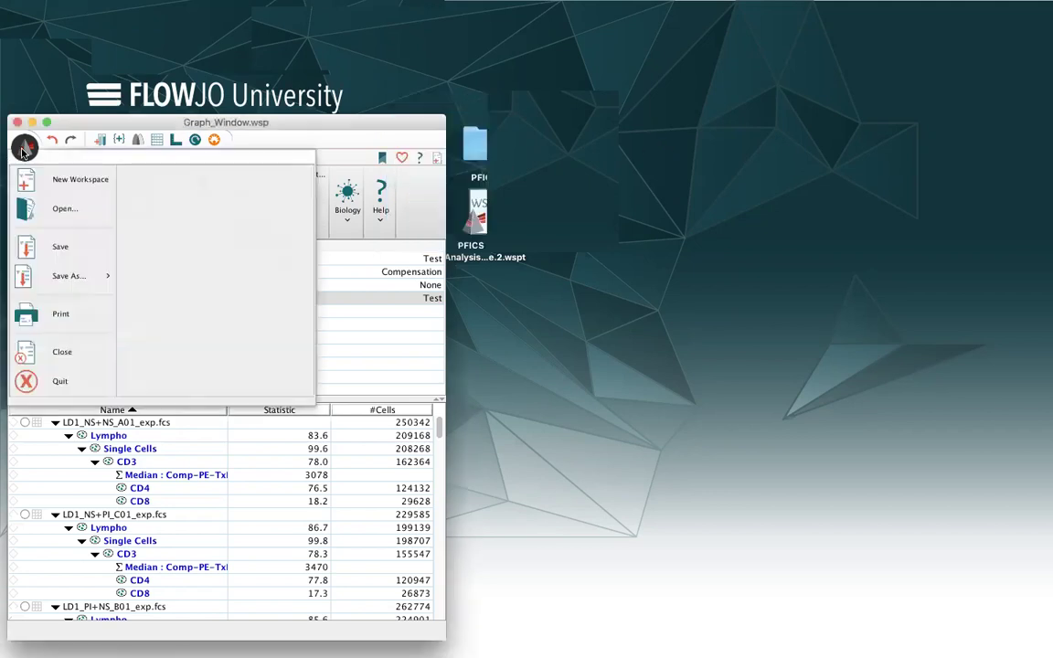
pyautogui.click(53, 277)
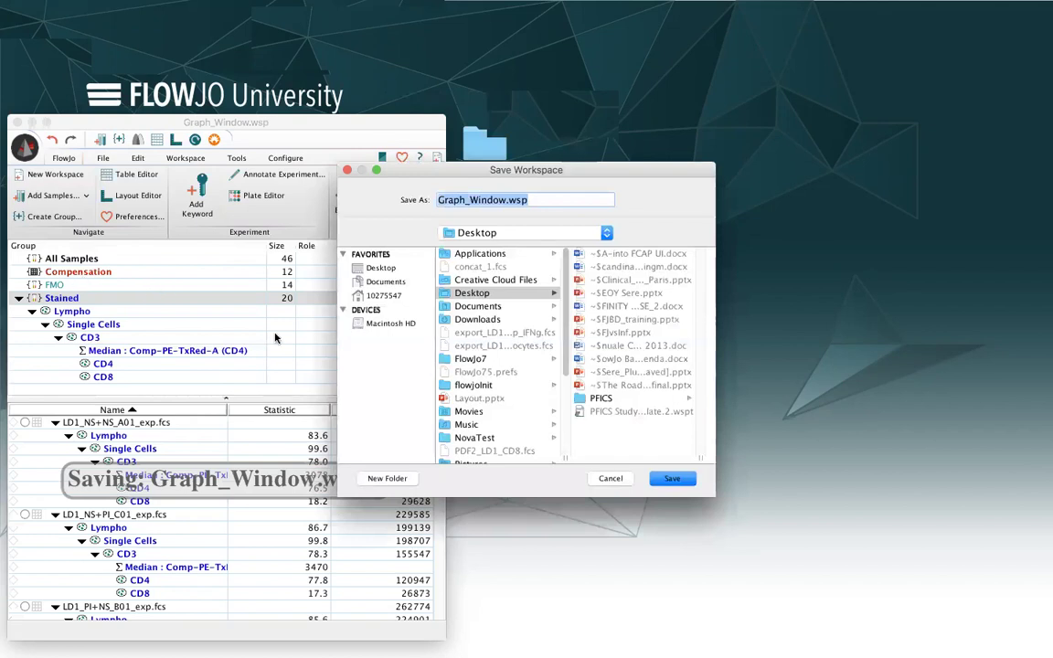
pyautogui.click(607, 480)
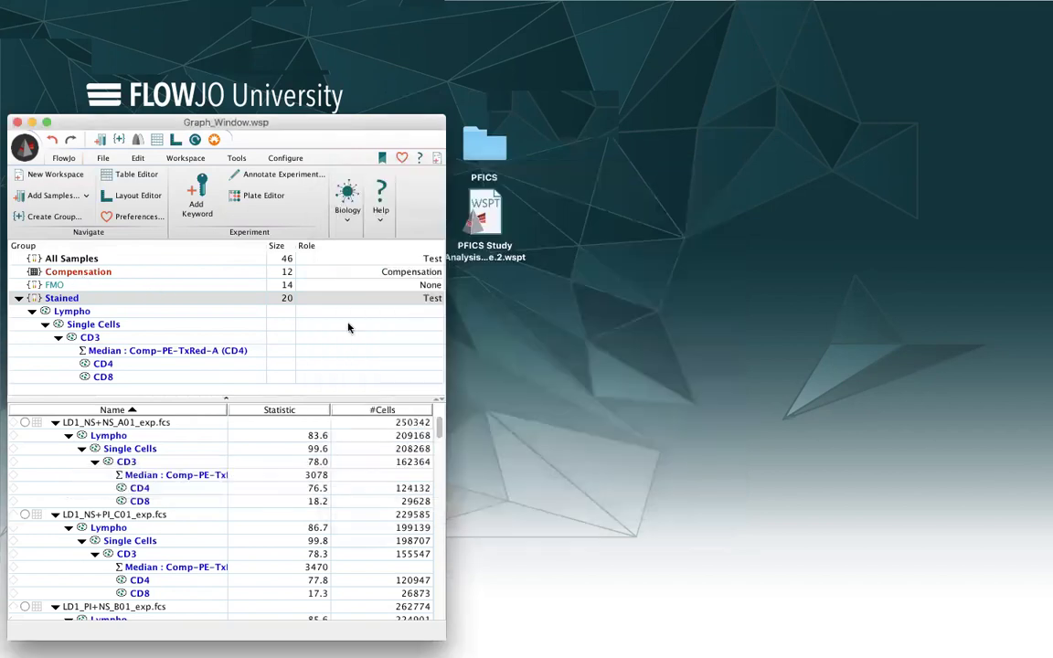
pyautogui.click(25, 151)
pyautogui.click(24, 148)
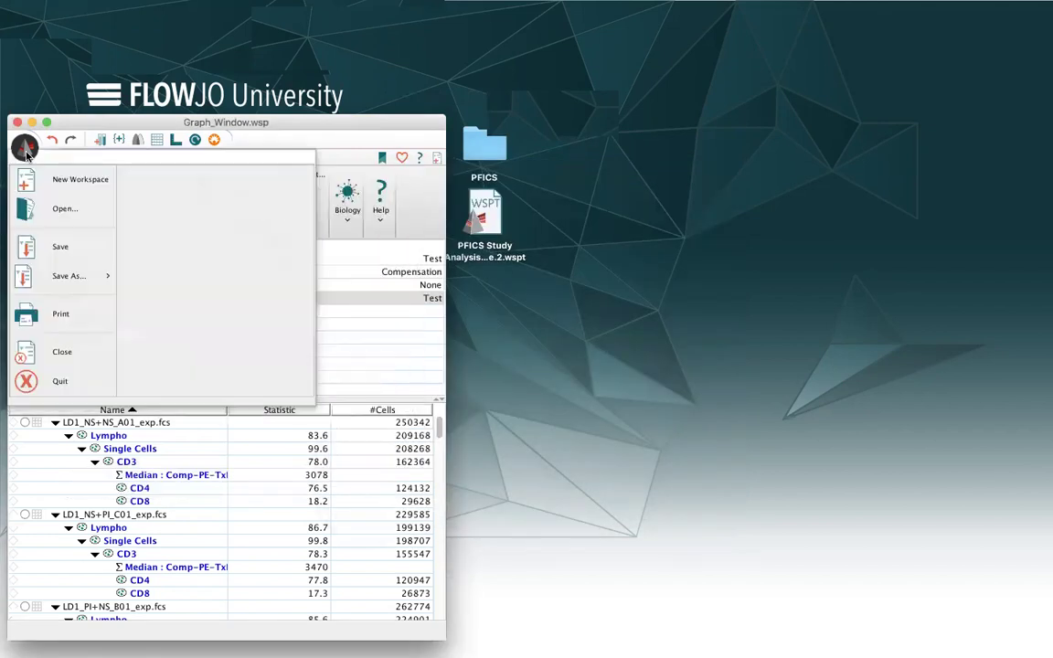
pyautogui.moveTo(50, 277)
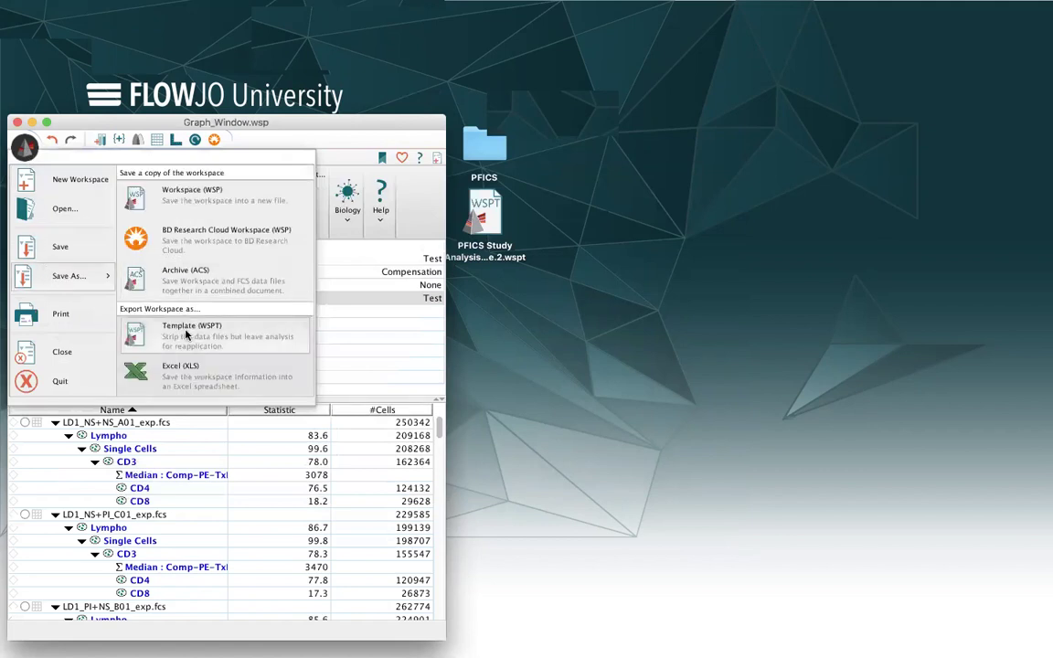
pyautogui.click(186, 335)
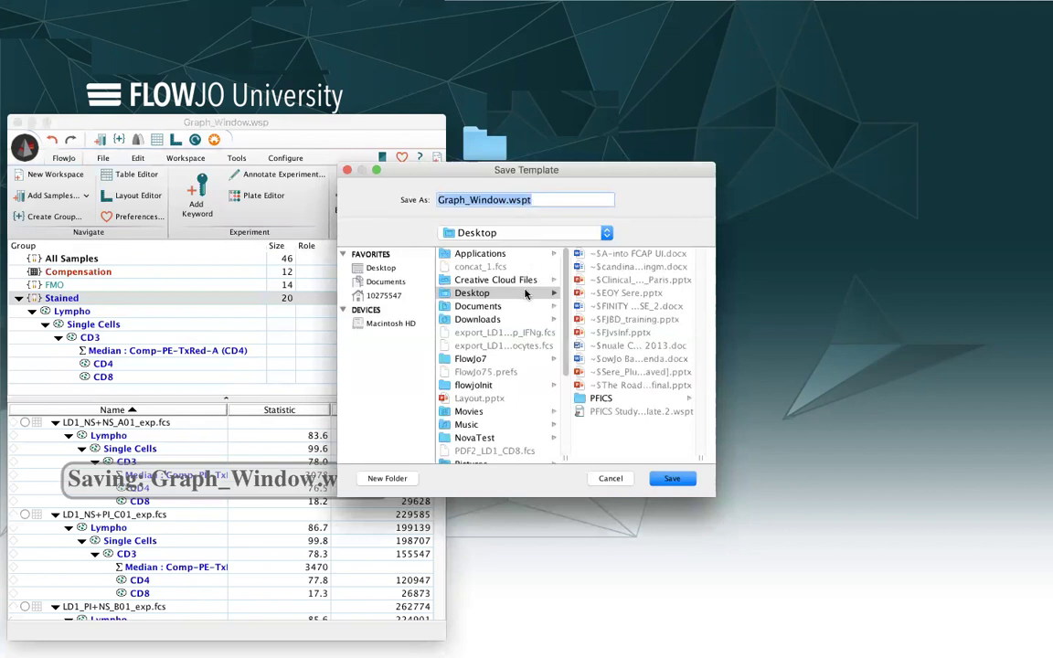
pyautogui.press('Tab')
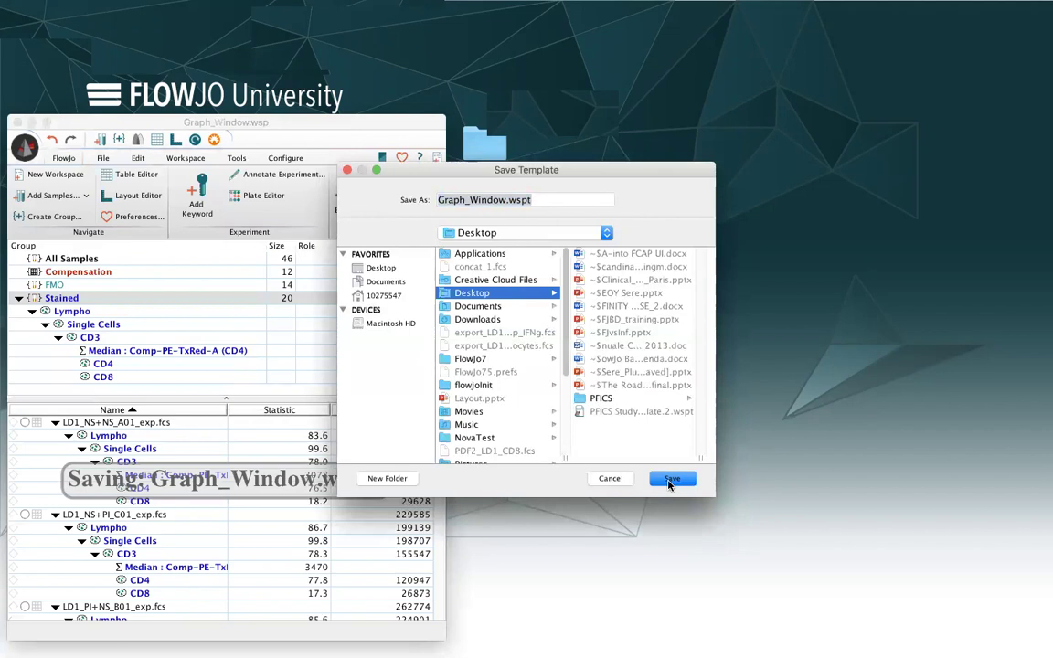
pyautogui.click(670, 480)
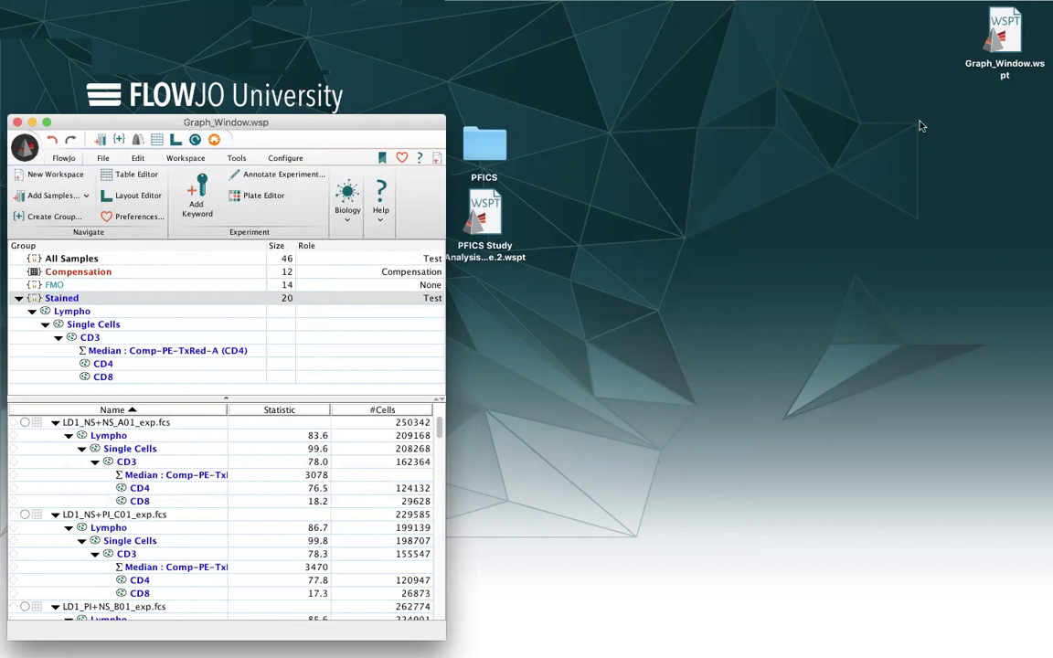
# Step: Open Graph_Window.wspt from the Desktop and drop the PFICS folder's 46 samples into it
pyautogui.doubleClick(998, 37)
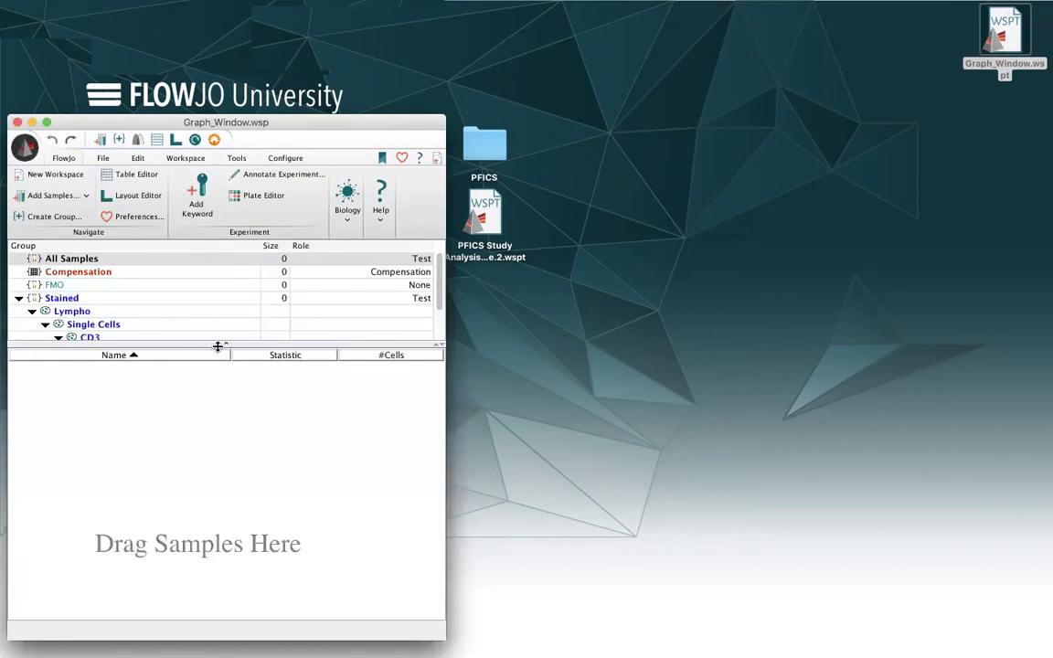
pyautogui.moveTo(218, 344); pyautogui.dragTo(213, 398)
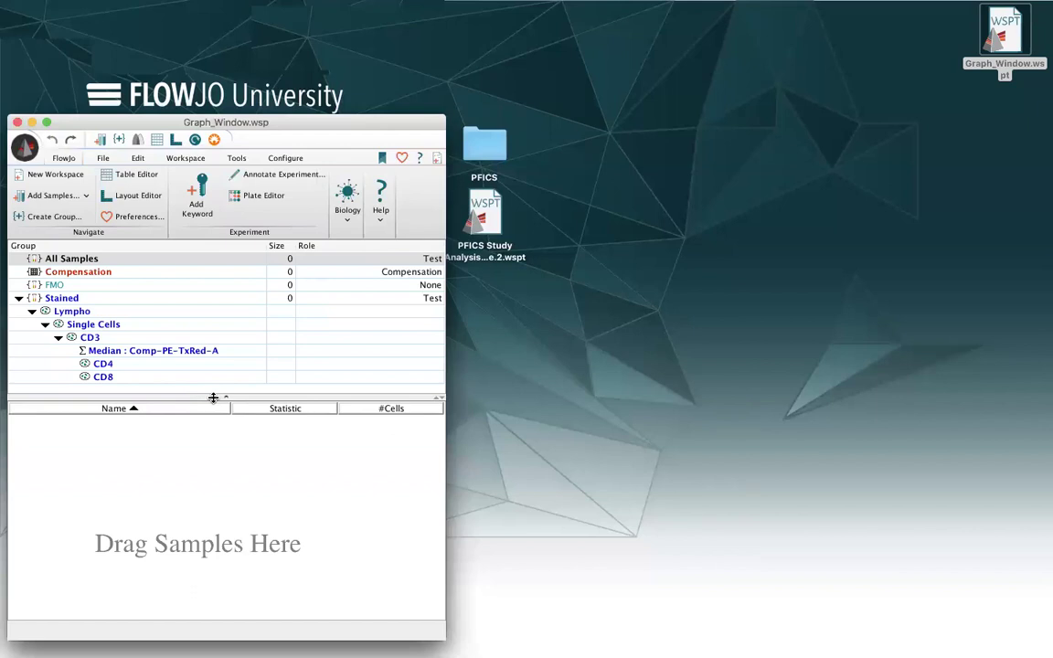
pyautogui.moveTo(484, 145); pyautogui.dragTo(190, 444)
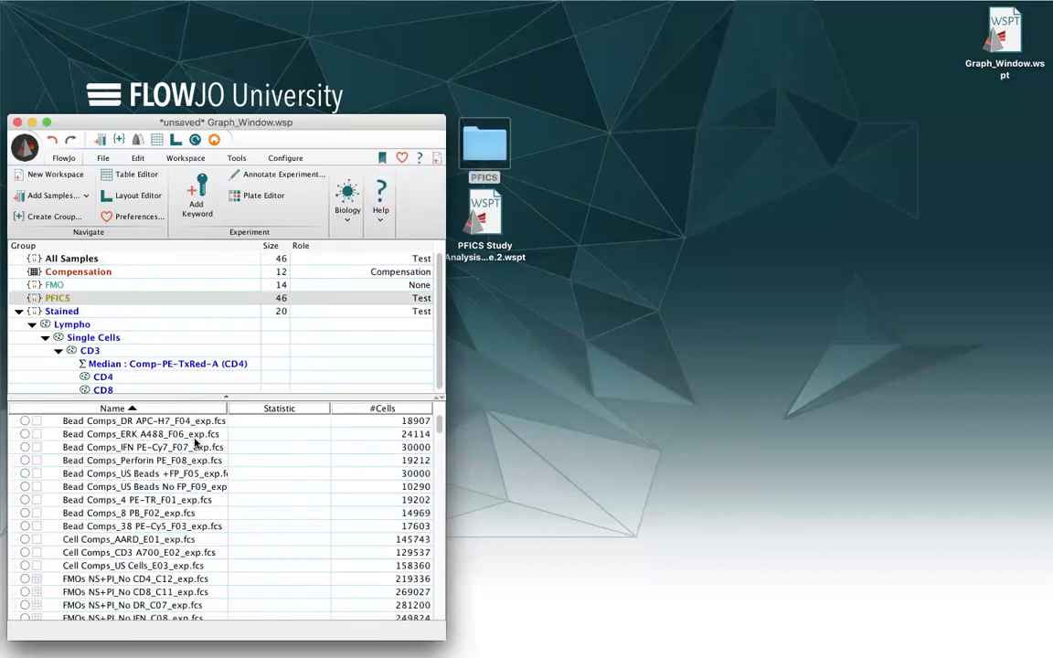
# Step: Delete the PFICS group and confirm, leaving All Samples, Compensation, FMO and Stained
pyautogui.click(152, 318)
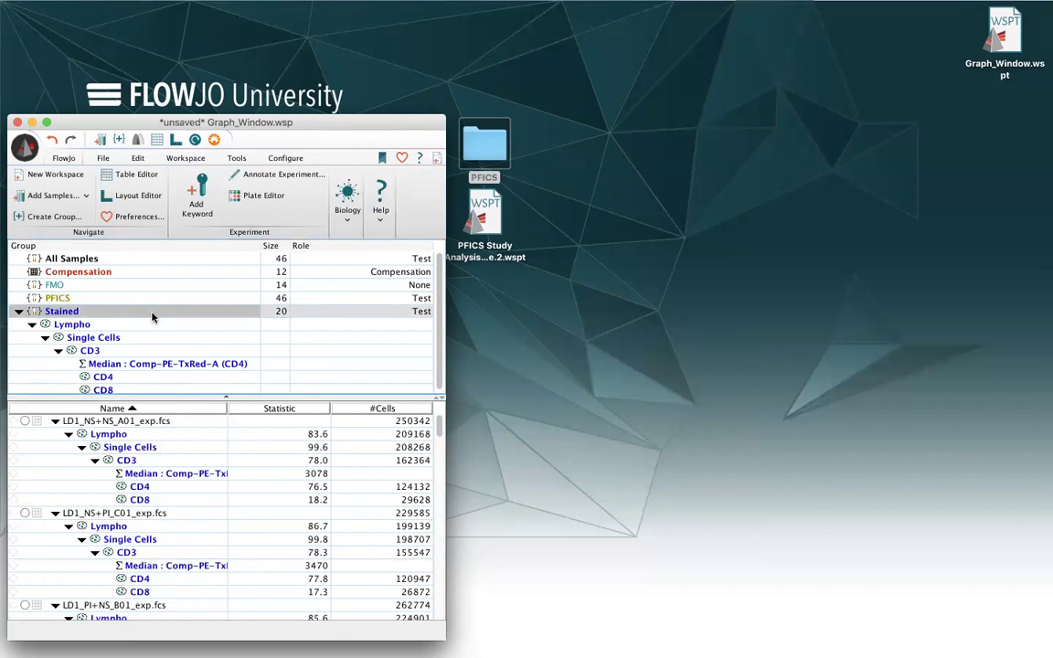
pyautogui.click(156, 300)
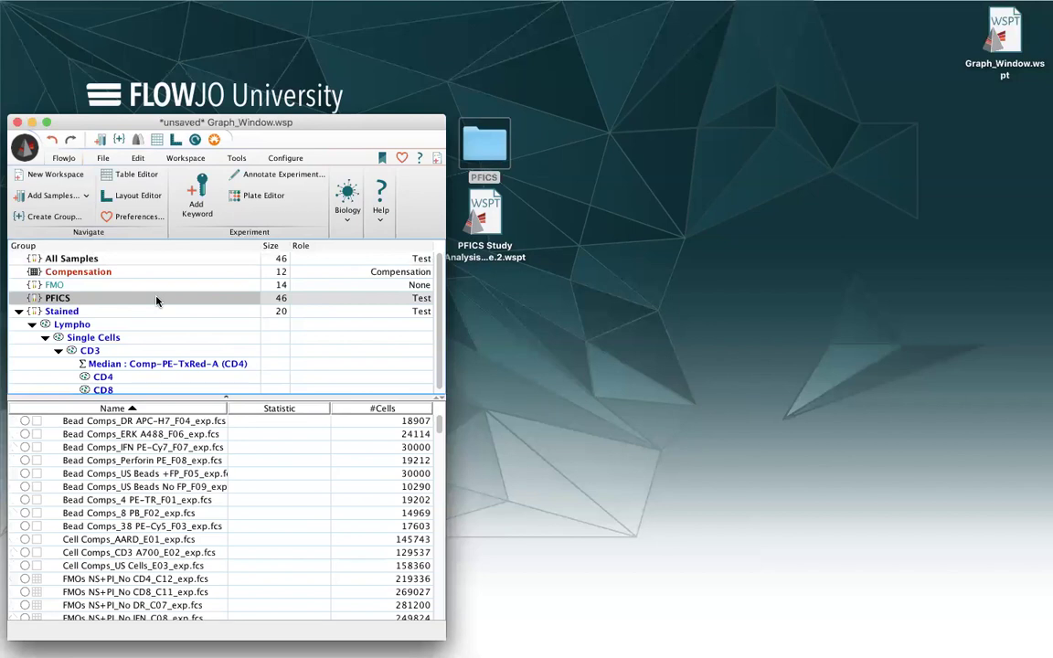
pyautogui.press('Delete')
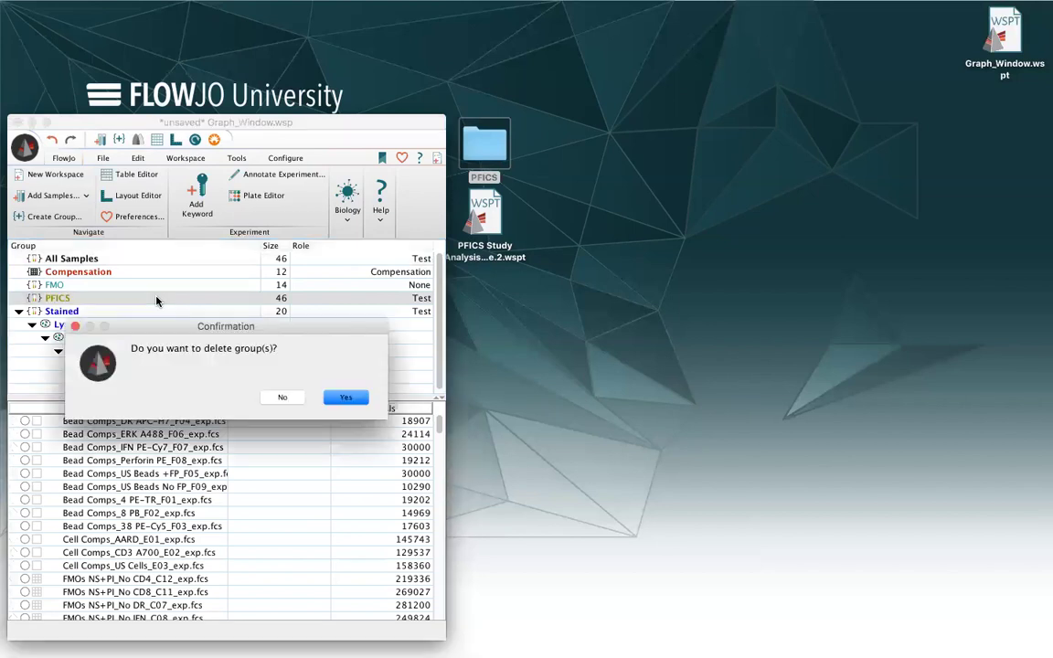
pyautogui.click(346, 399)
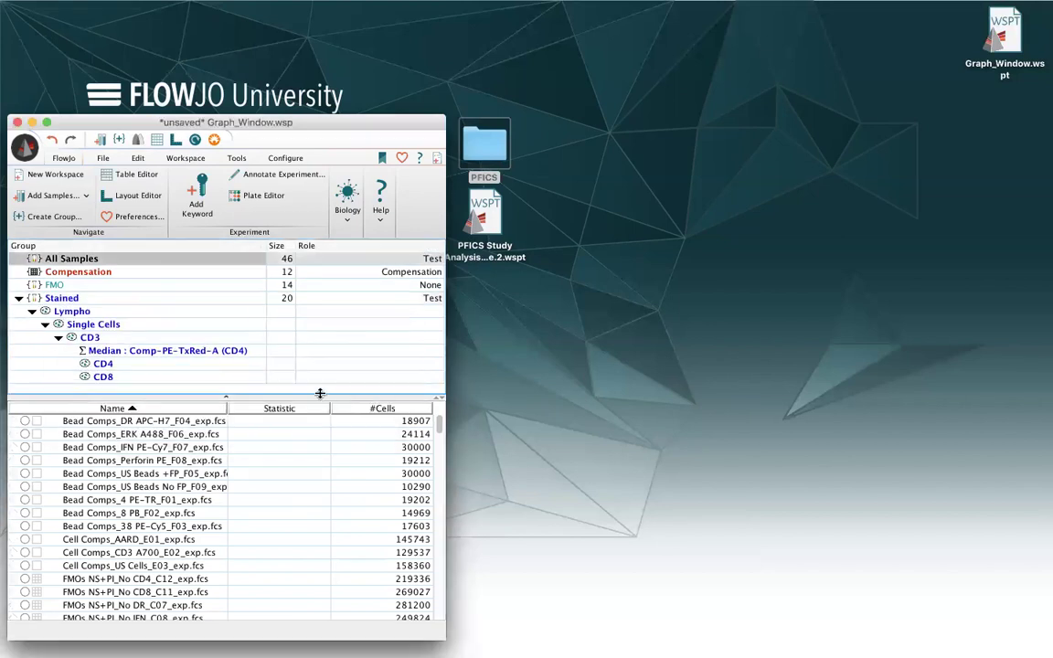
pyautogui.click(144, 300)
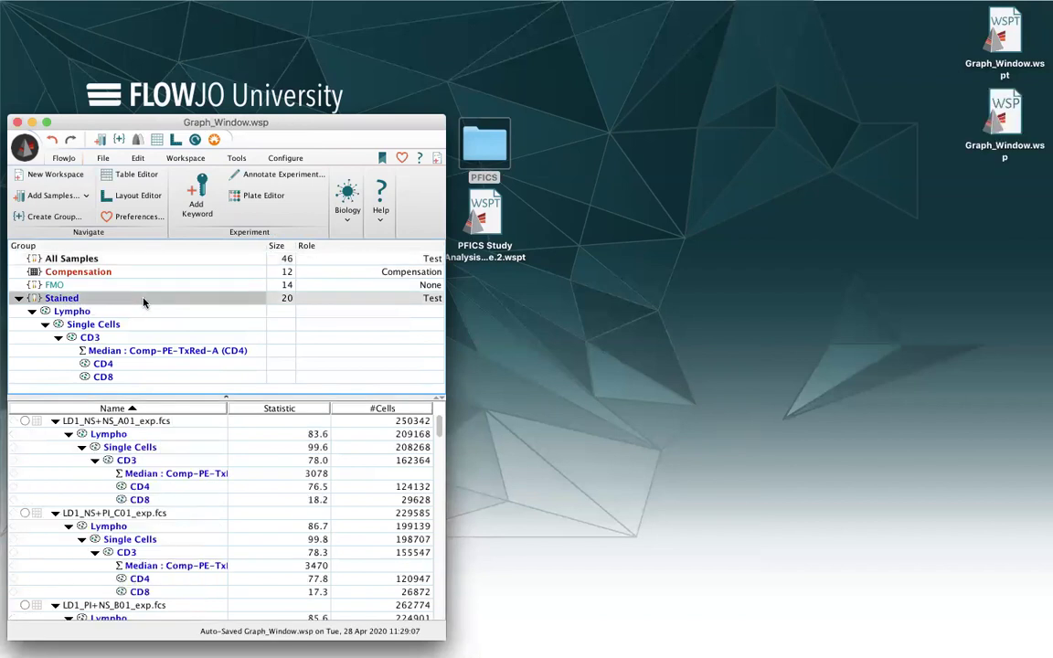
pyautogui.click(18, 123)
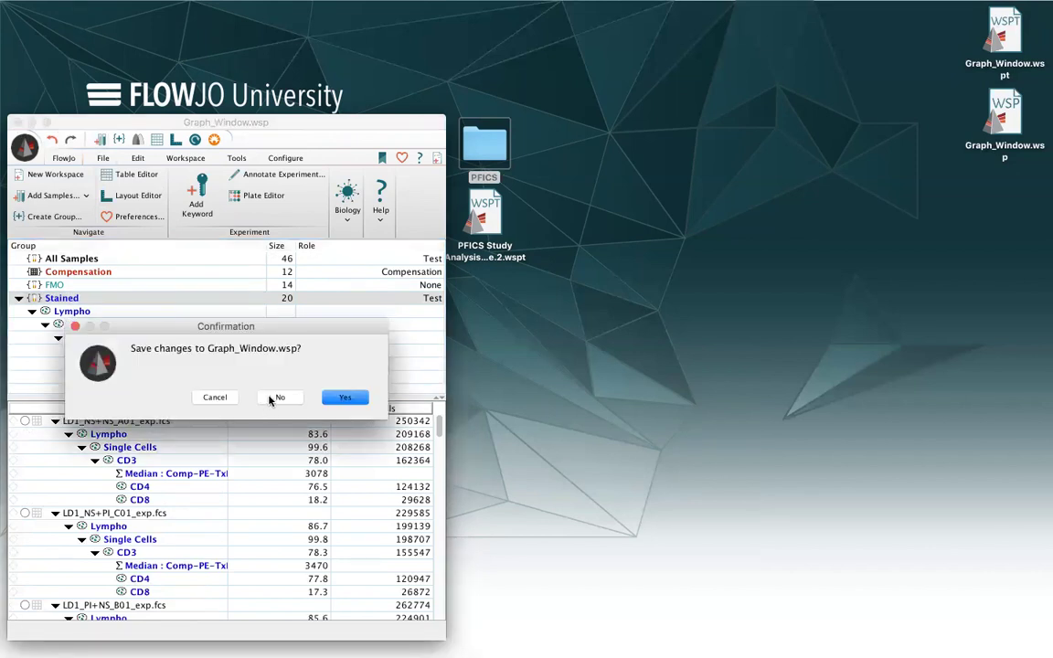
pyautogui.click(339, 399)
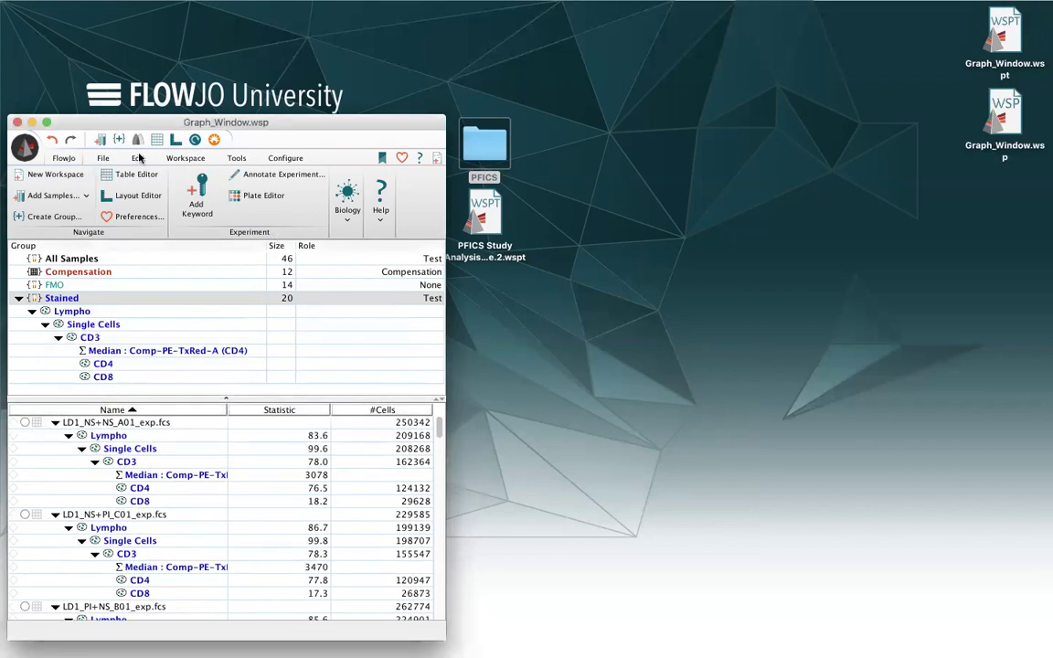
# Step: Create a new workspace and load the PFICS folder's 46 samples into it
pyautogui.click(46, 175)
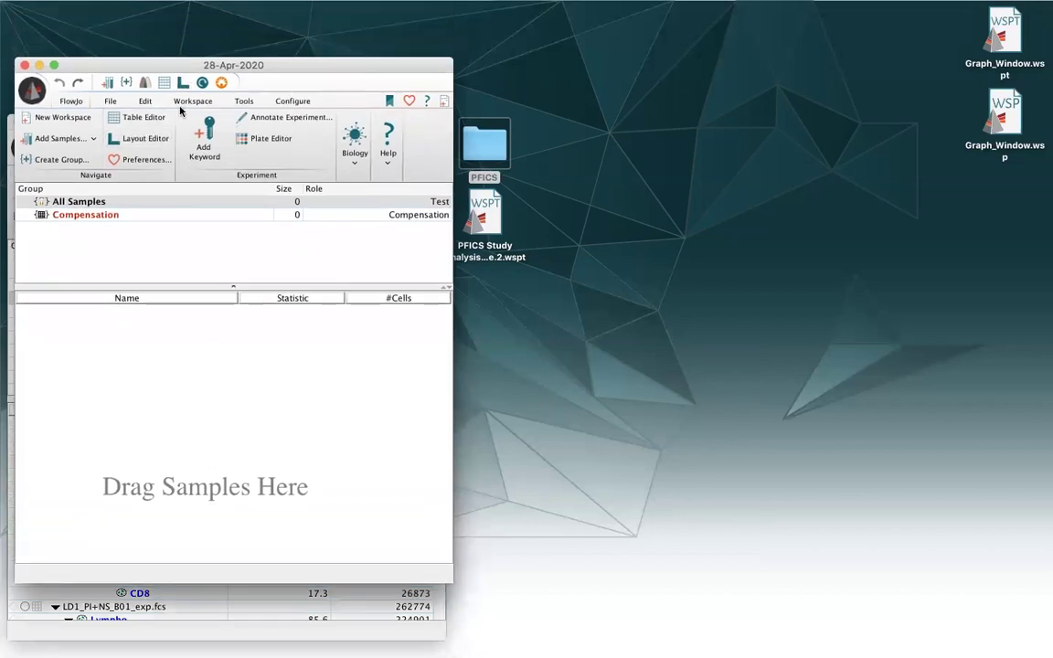
pyautogui.moveTo(484, 142); pyautogui.dragTo(142, 411)
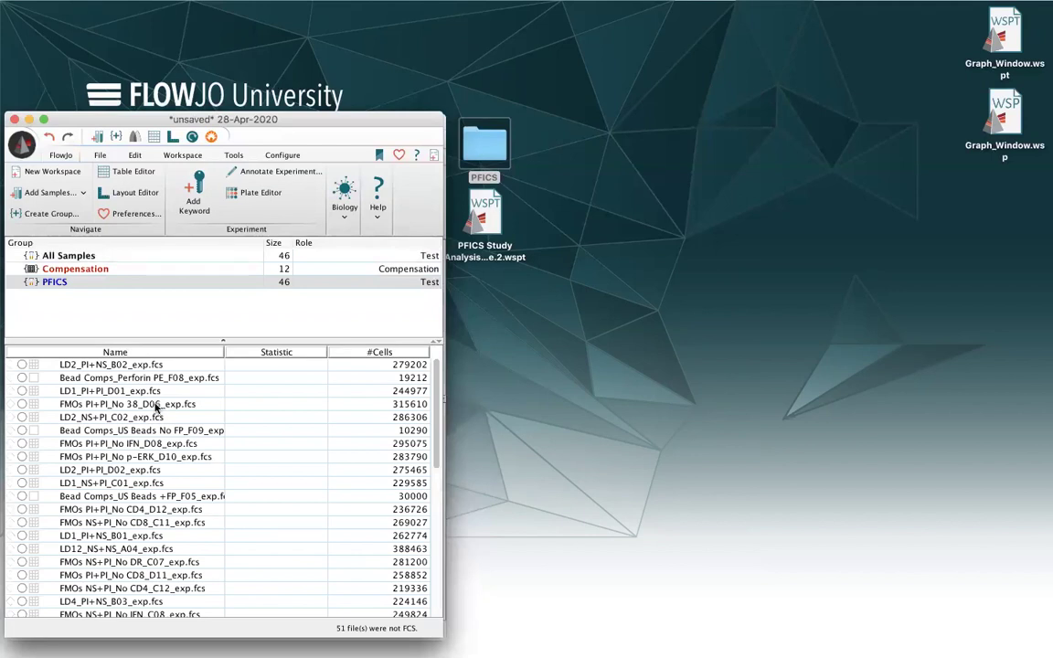
# Step: Apply Graph_Window.wspt, adding FMO and Stained groups with Lympho, Single Cells, CD3, CD4, CD8 gates
pyautogui.click(101, 155)
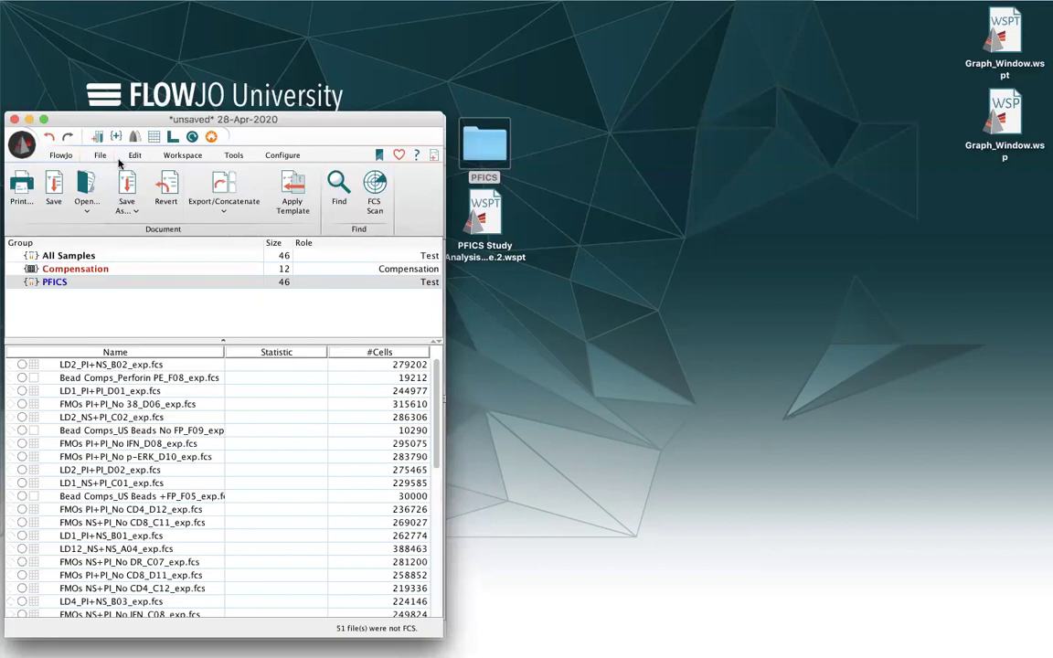
pyautogui.click(290, 208)
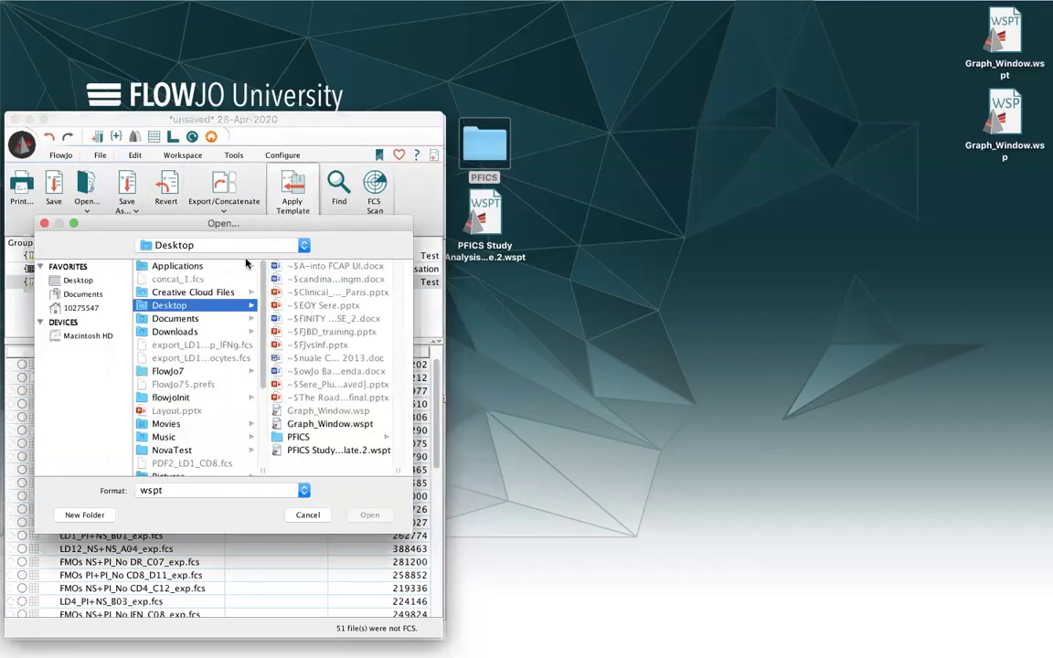
pyautogui.click(335, 424)
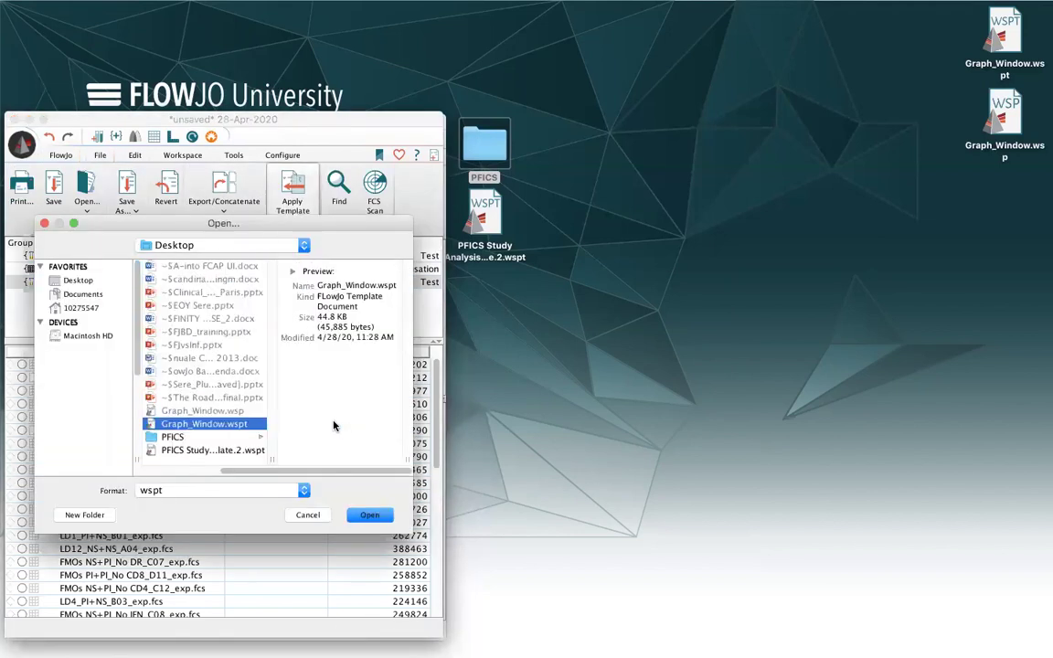
pyautogui.click(368, 515)
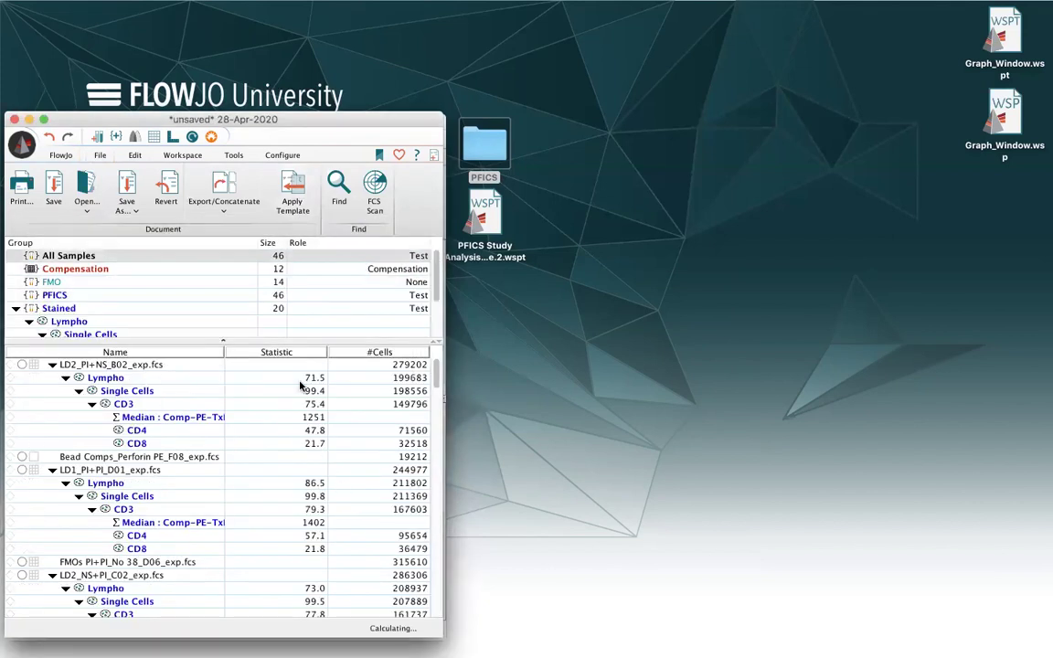
pyautogui.moveTo(270, 341); pyautogui.dragTo(270, 411)
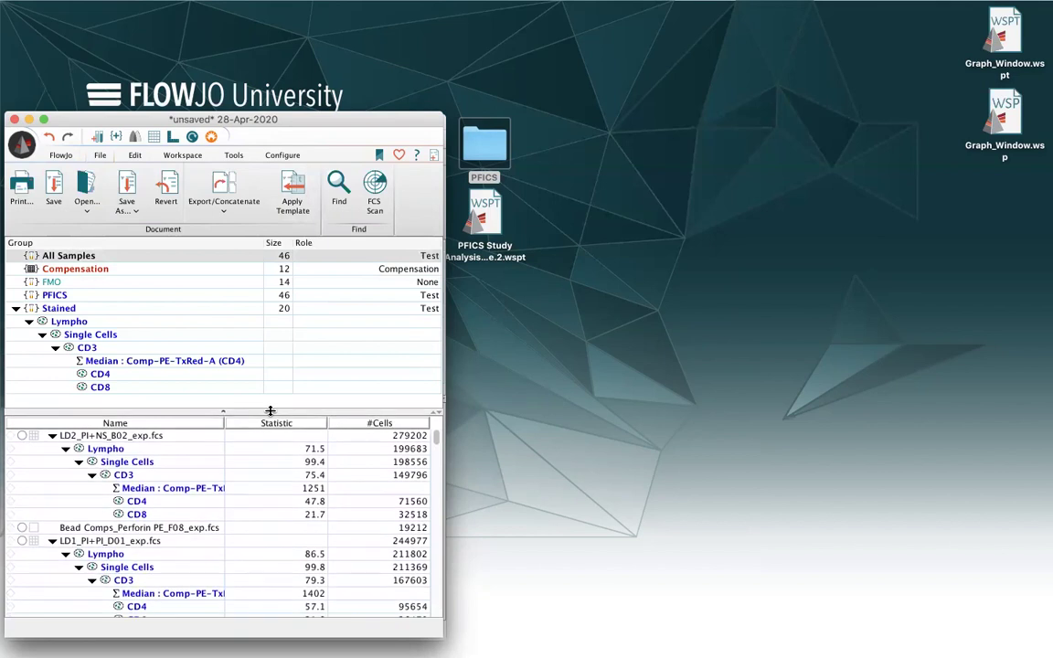
# Step: Create another new workspace and load the 46 PFICS samples into it
pyautogui.click(22, 147)
pyautogui.click(41, 165)
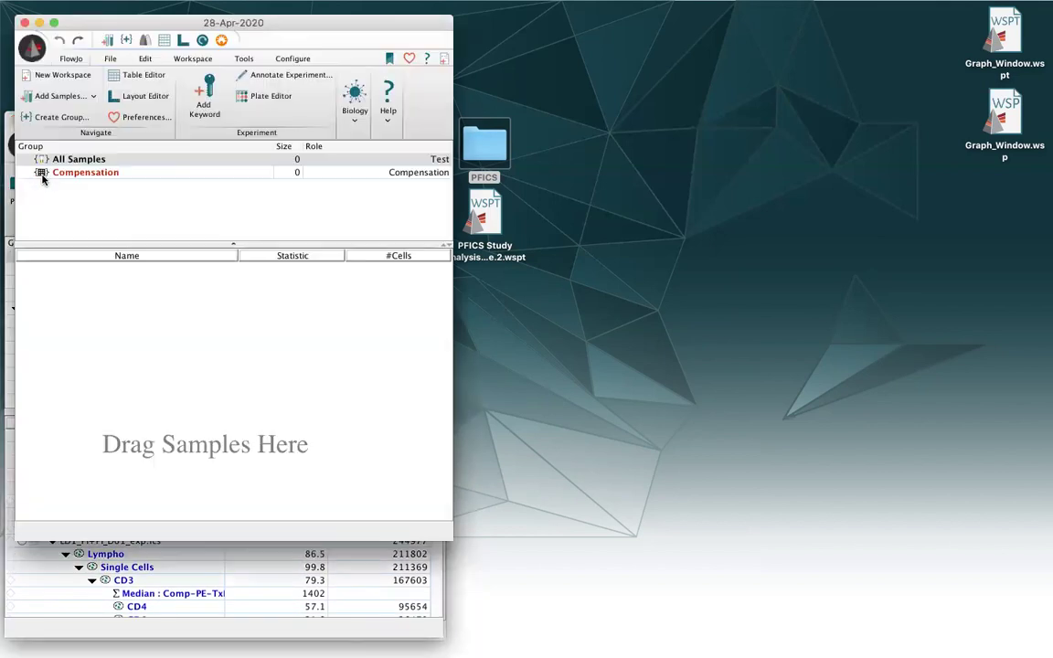
pyautogui.moveTo(157, 28); pyautogui.dragTo(149, 121)
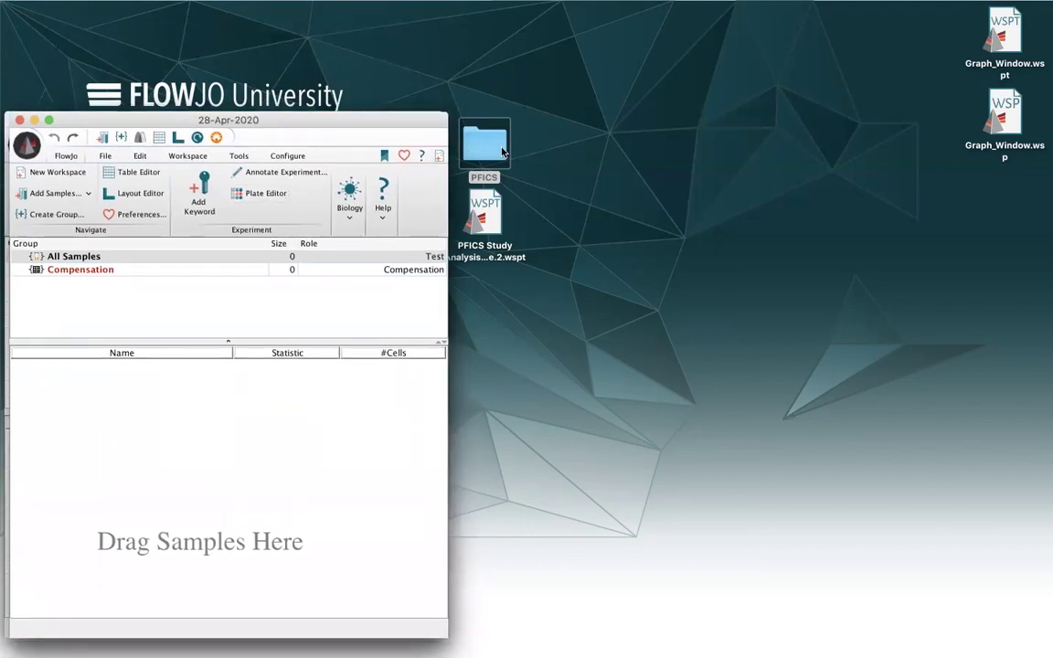
pyautogui.moveTo(485, 145); pyautogui.dragTo(137, 423)
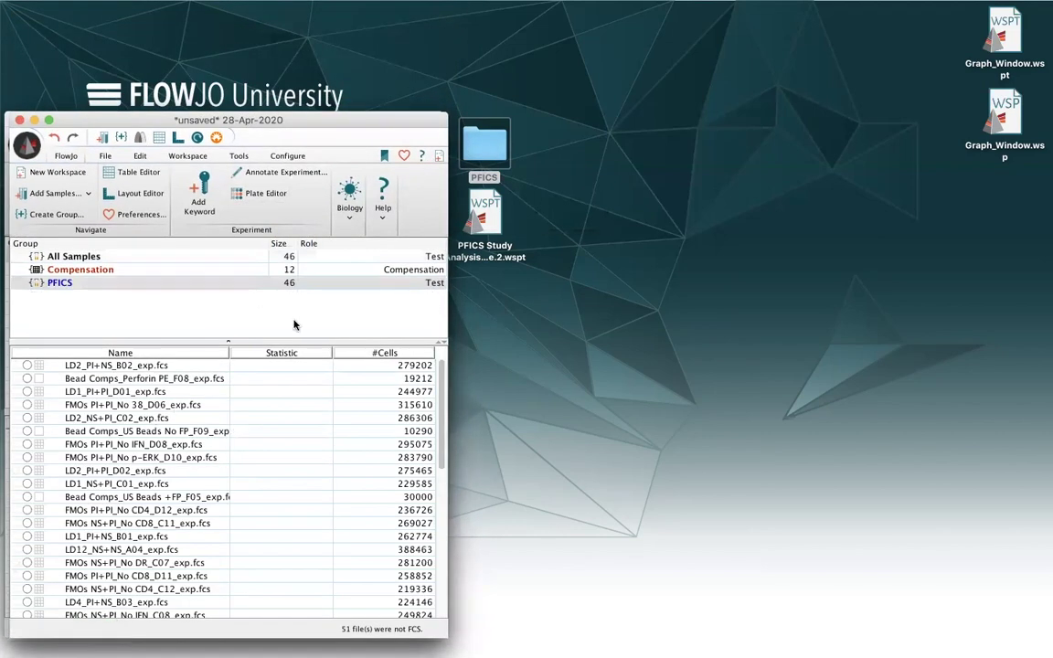
# Step: Apply the PFICS Study template, adding STIM, All Stain, FMOs and Master Gates groups
pyautogui.click(104, 155)
pyautogui.click(295, 201)
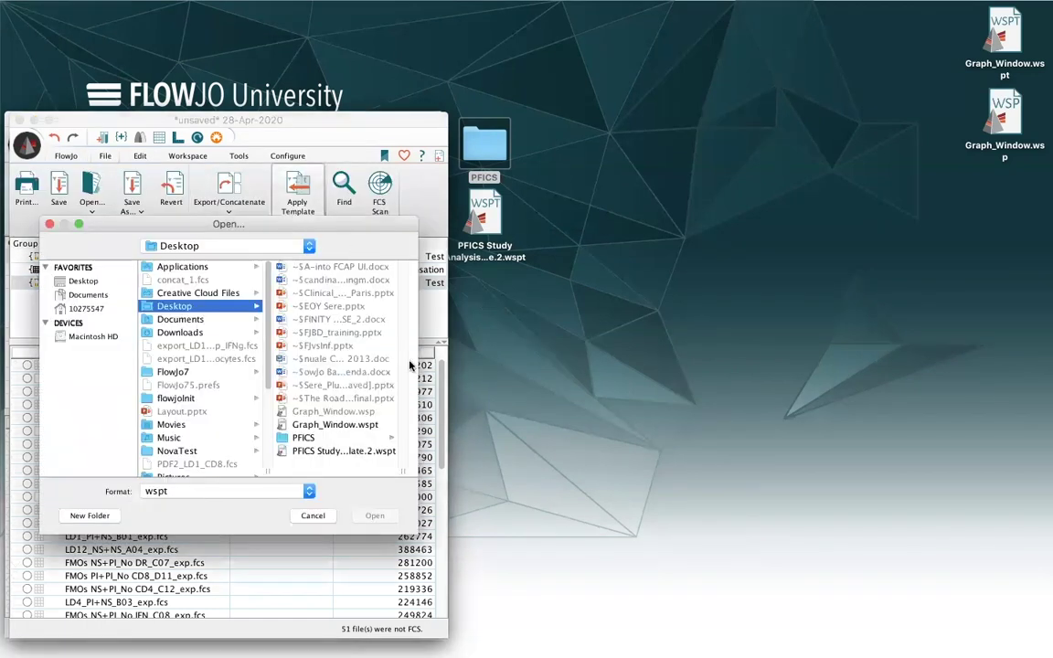
pyautogui.click(354, 452)
pyautogui.click(370, 516)
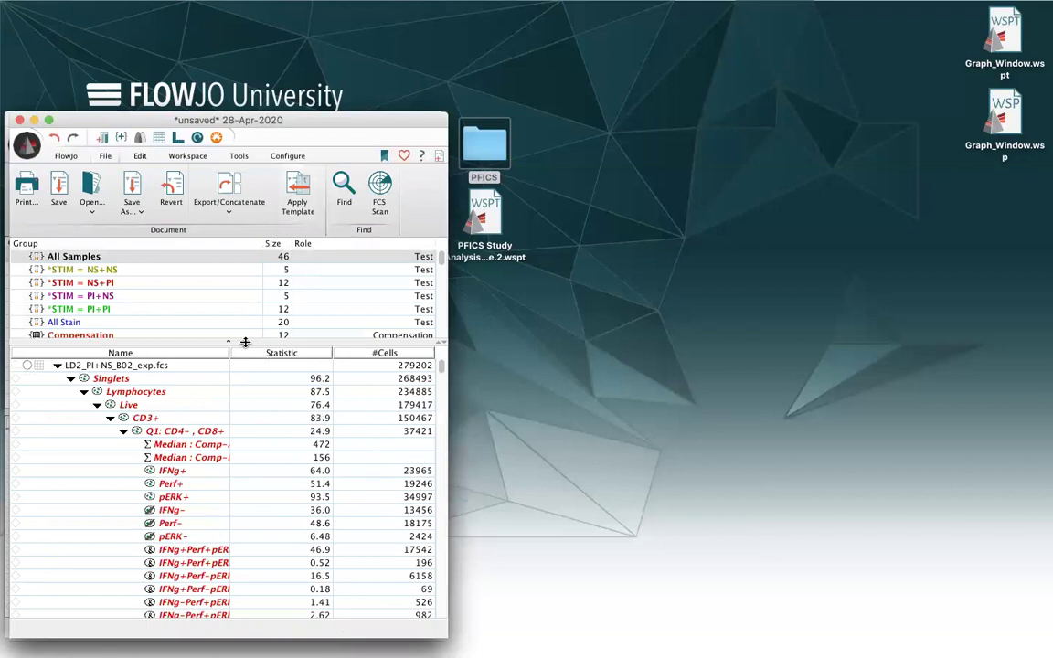
pyautogui.moveTo(245, 352); pyautogui.dragTo(234, 375)
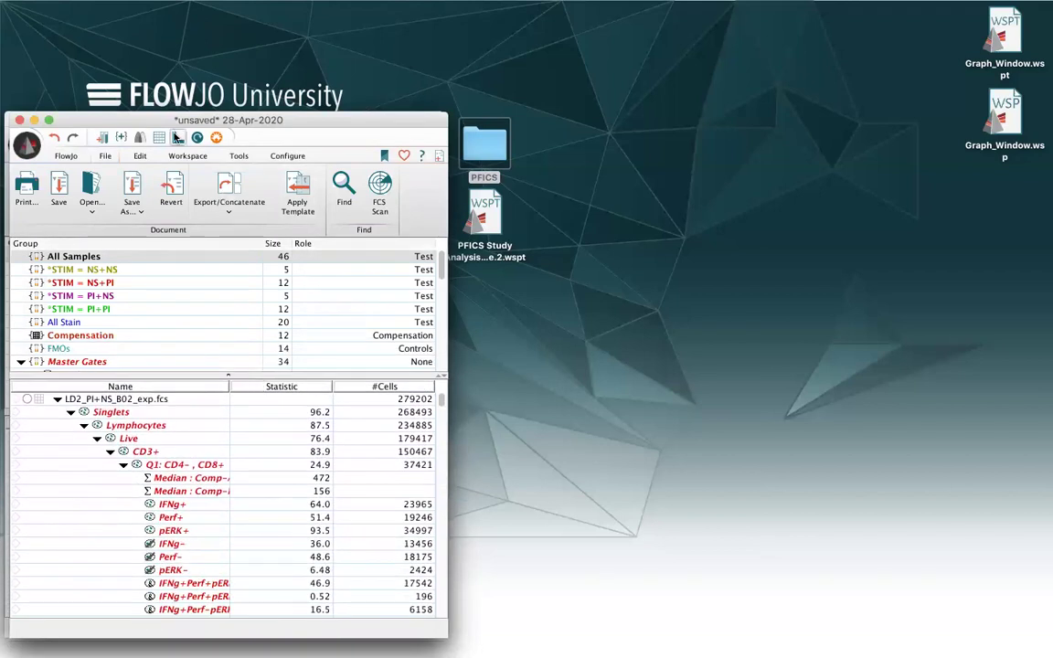
pyautogui.click(177, 138)
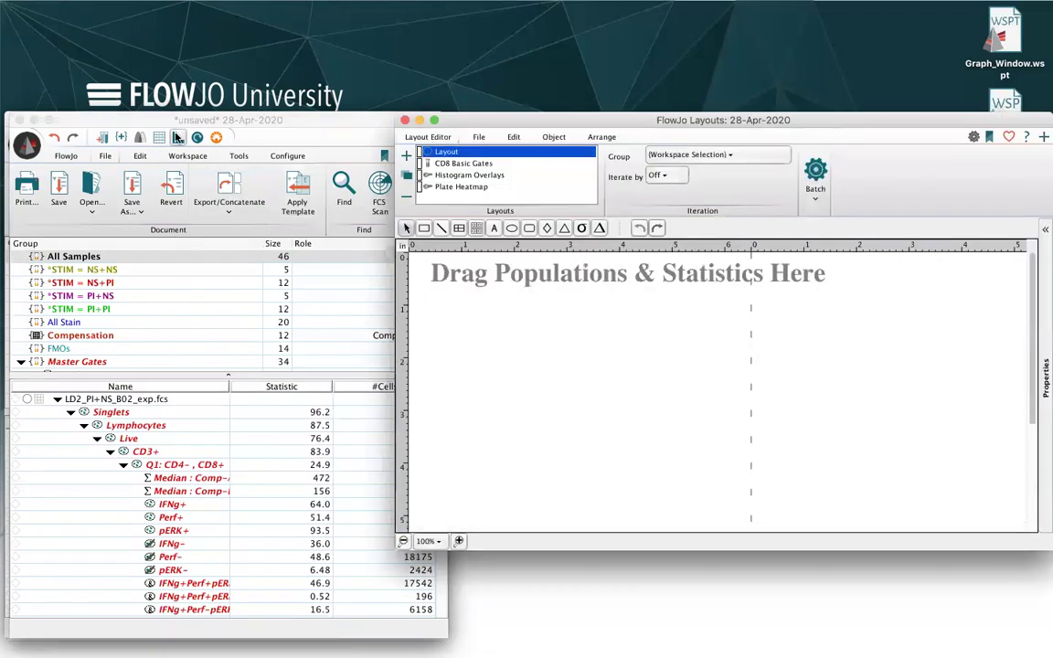
pyautogui.click(469, 166)
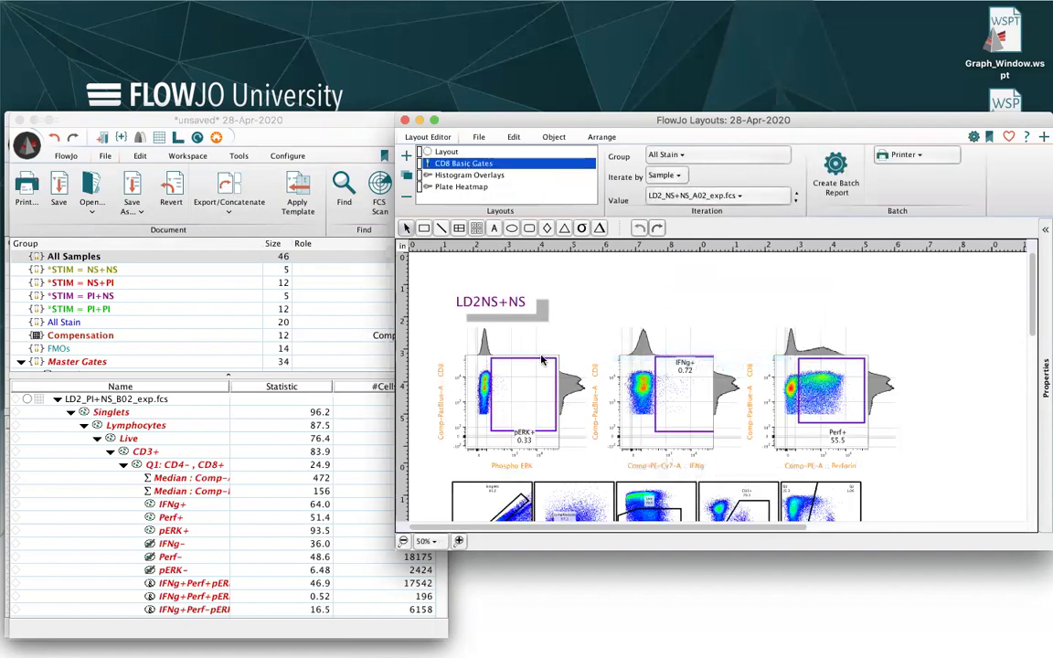
pyautogui.scroll(-3, 540, 363)
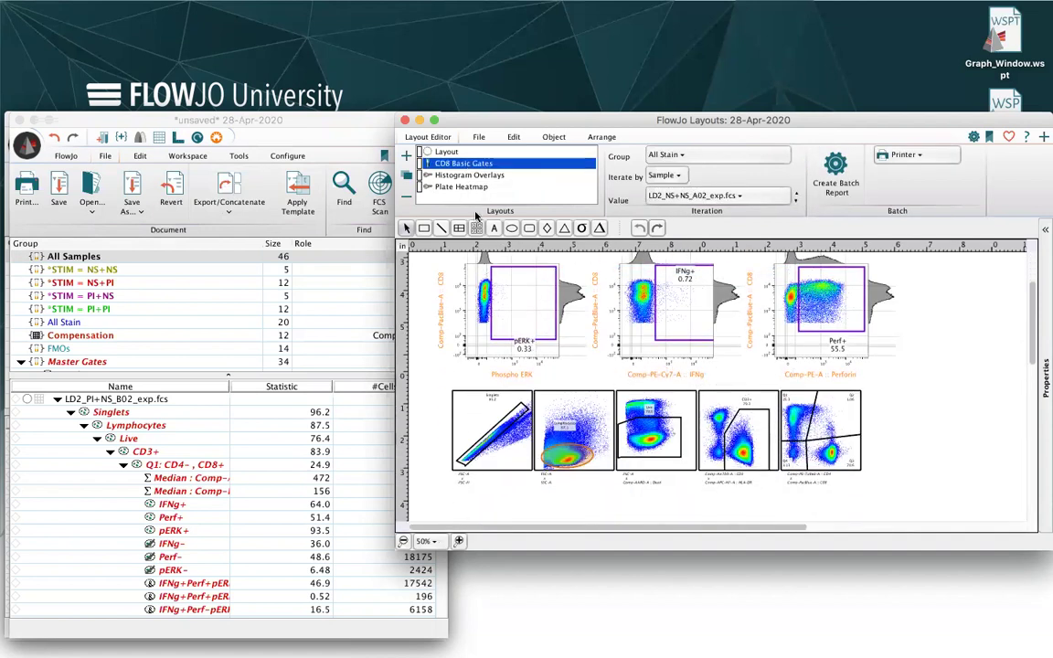
pyautogui.click(466, 175)
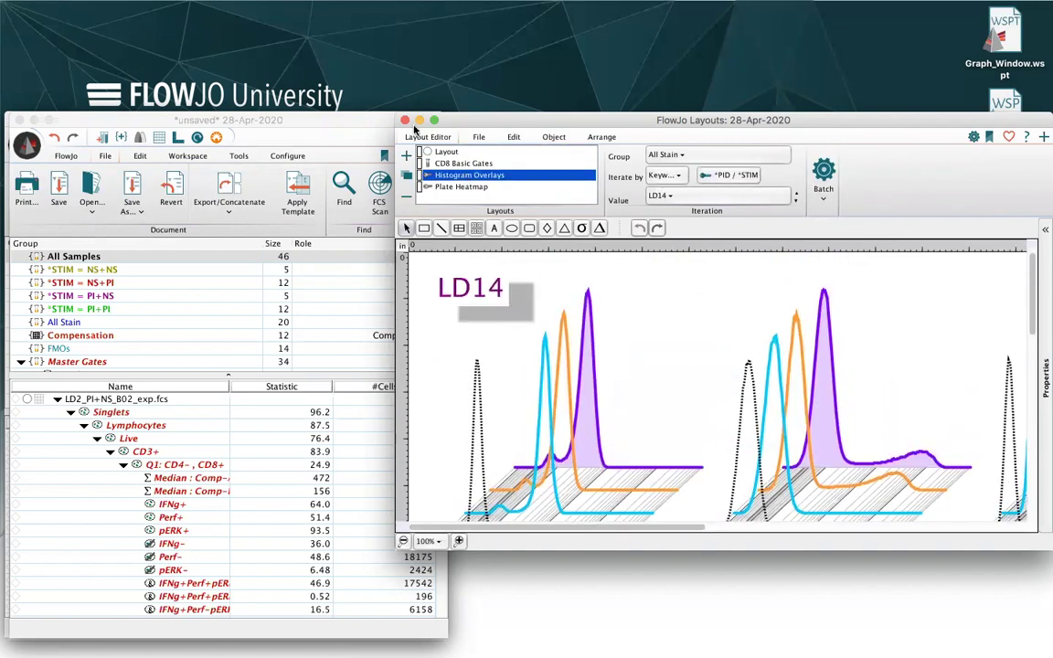
pyautogui.press('super+w')
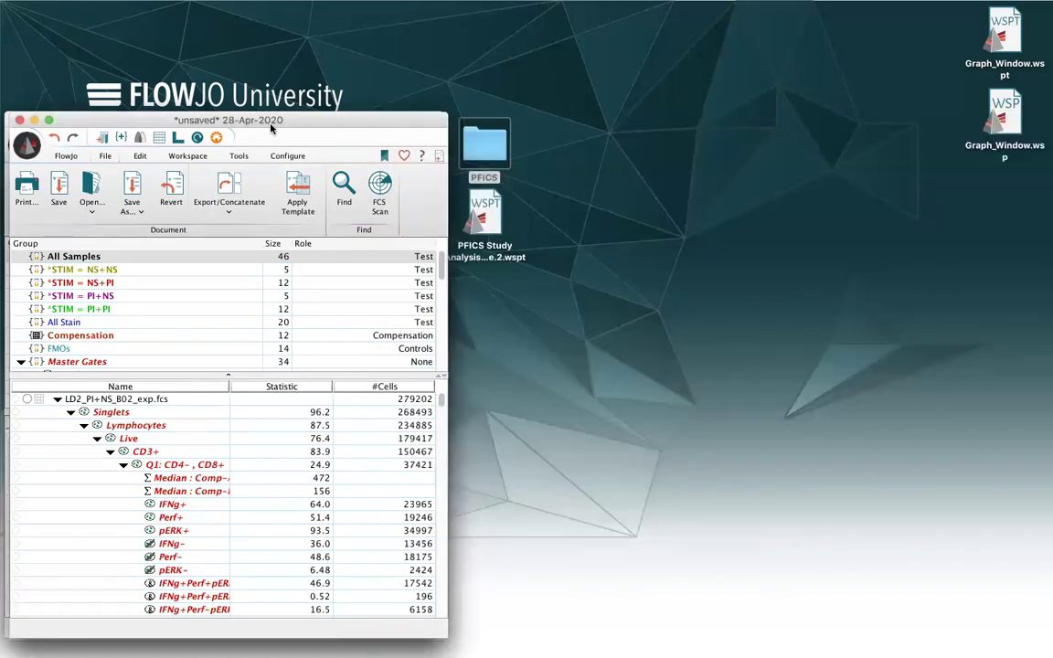
# Step: Close the template workspace without saving it
pyautogui.click(19, 120)
pyautogui.click(270, 334)
pyautogui.moveTo(144, 121); pyautogui.dragTo(151, 122)
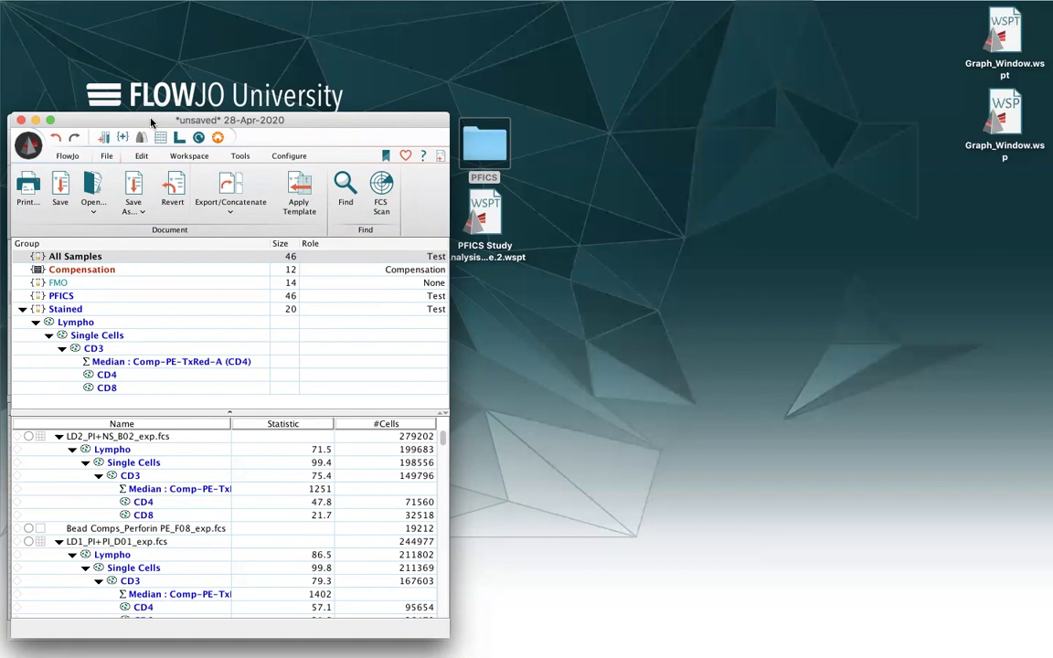
# Step: Make the CD3 gate on LD4_NS+PI_C03 magnetic, shifting it to 72.0%
pyautogui.doubleClick(172, 479)
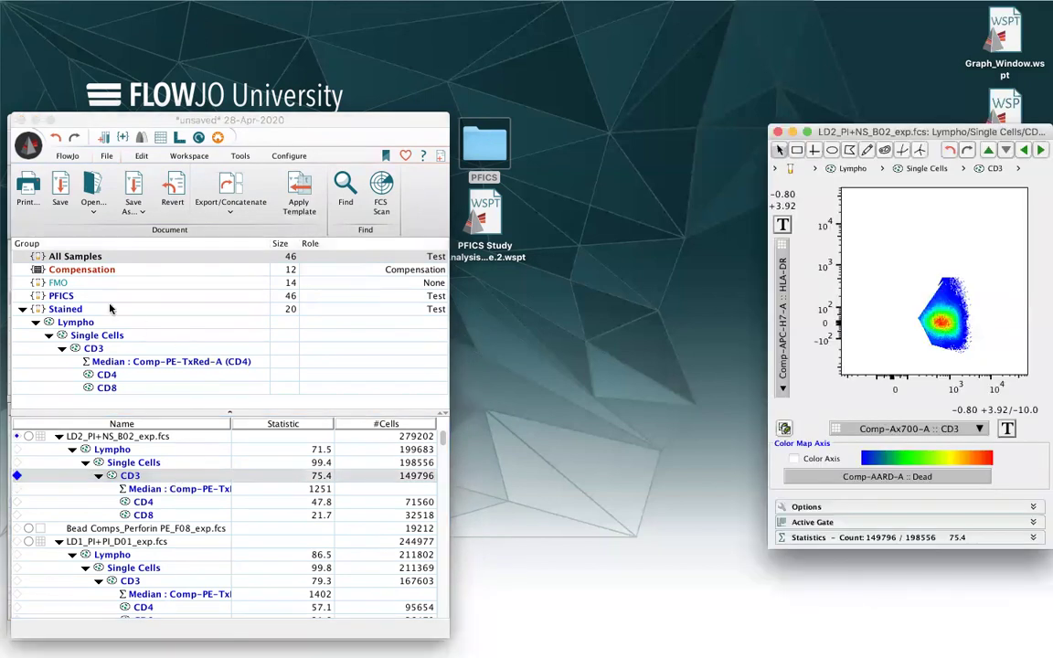
pyautogui.click(105, 311)
pyautogui.doubleClick(187, 476)
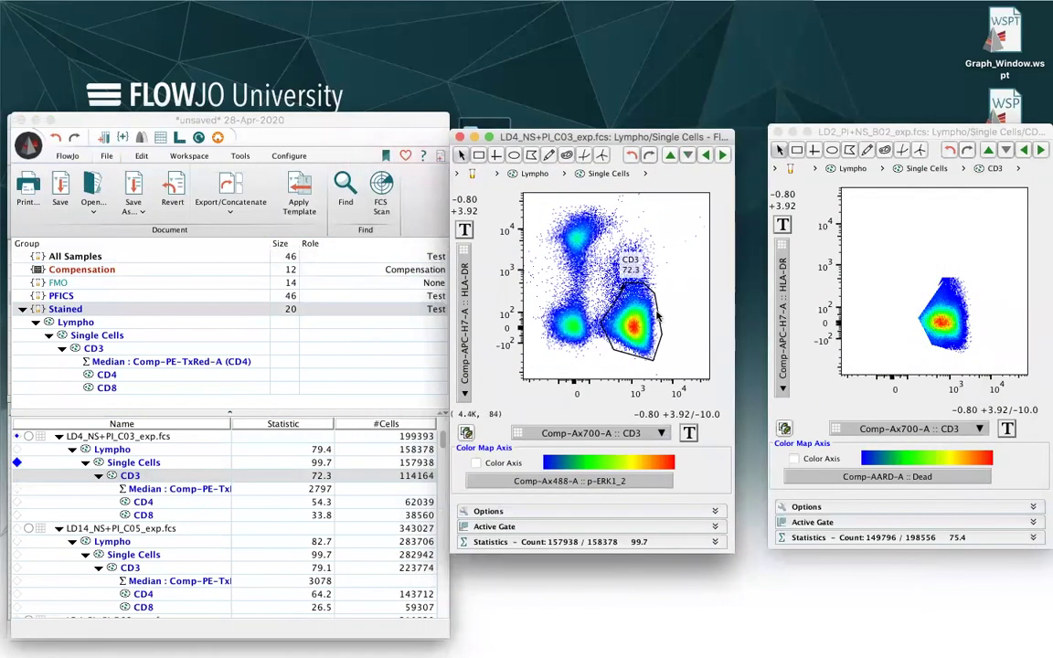
pyautogui.click(658, 316)
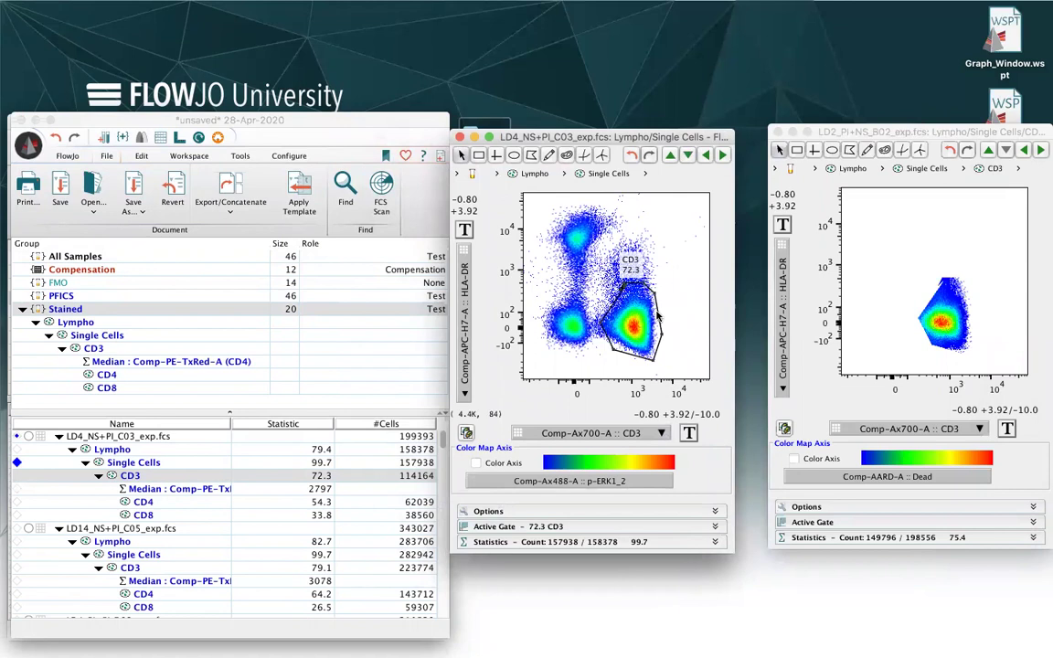
pyautogui.click(510, 525)
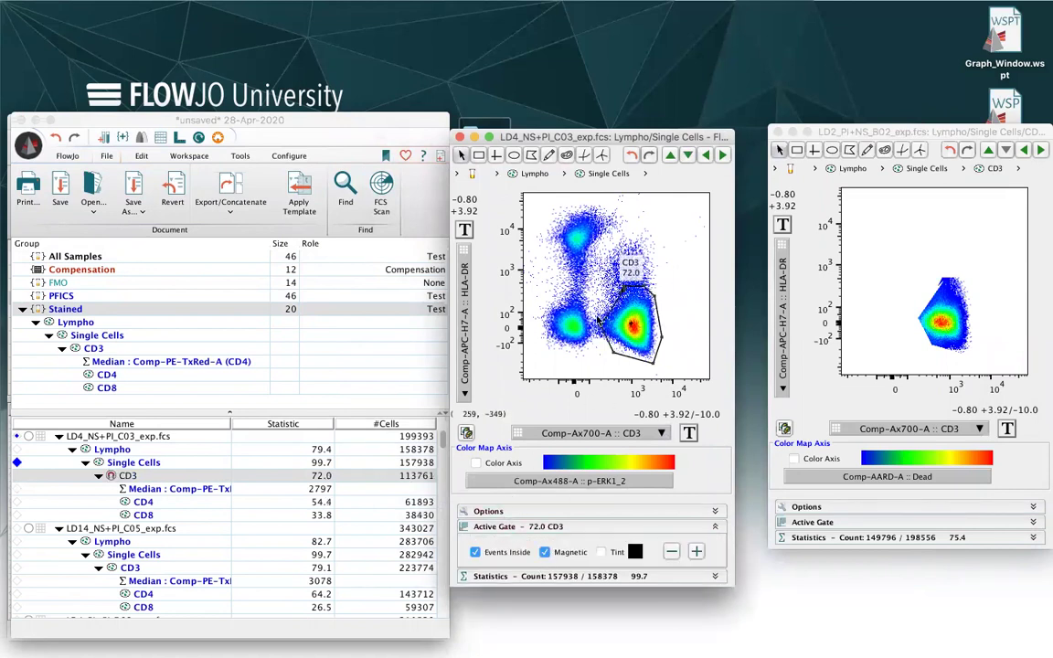
pyautogui.click(459, 137)
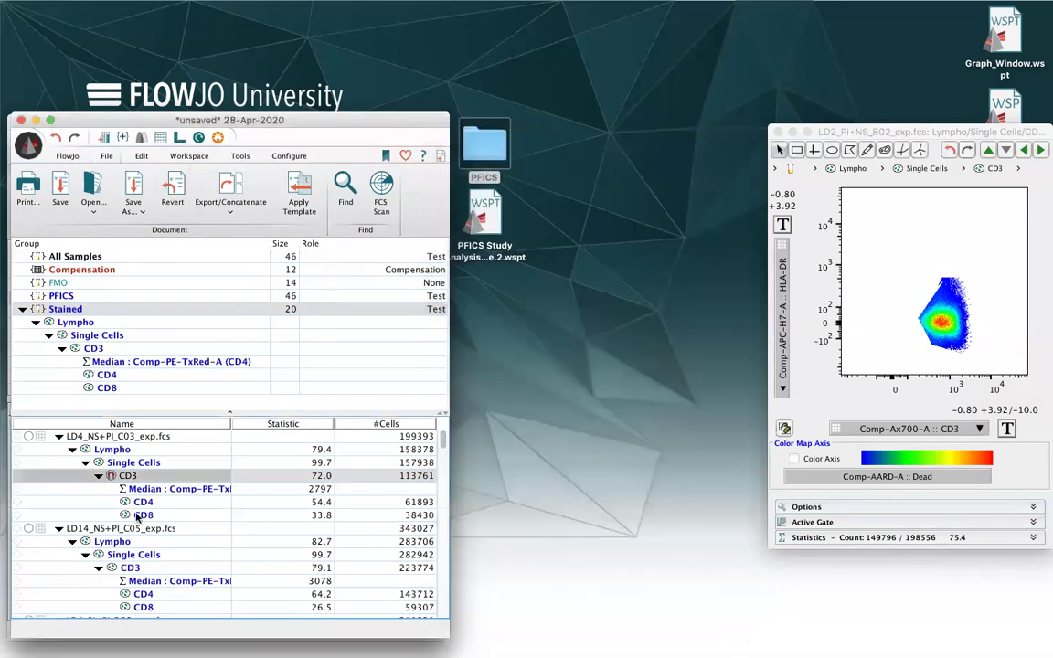
# Step: Copy the CD3 analysis to the Stained group, replacing the existing CD3 gates
pyautogui.click(184, 156)
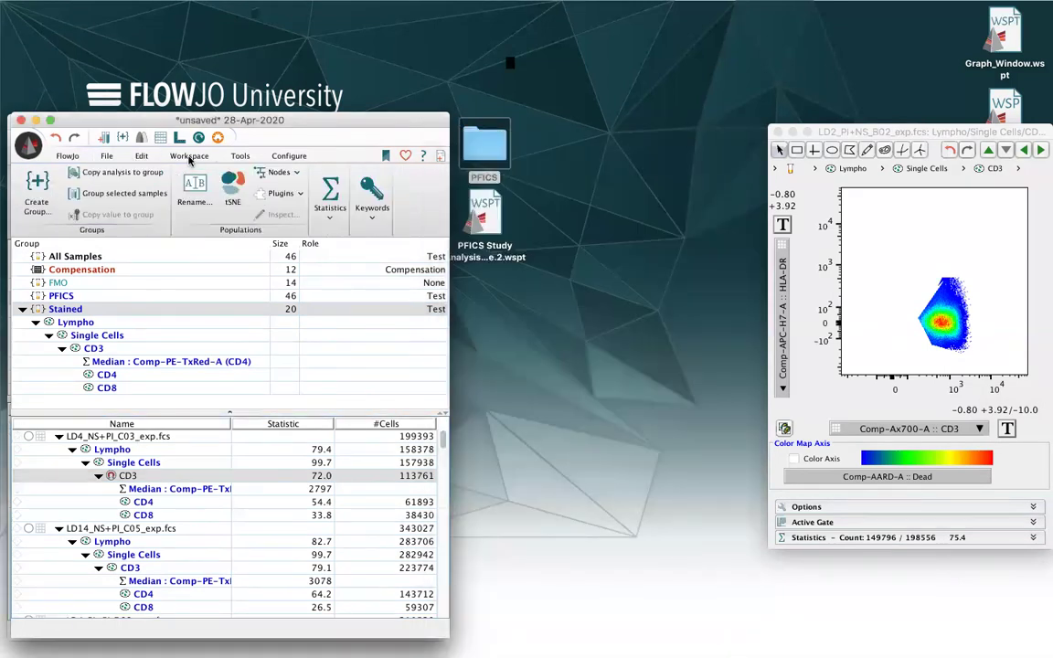
pyautogui.click(128, 175)
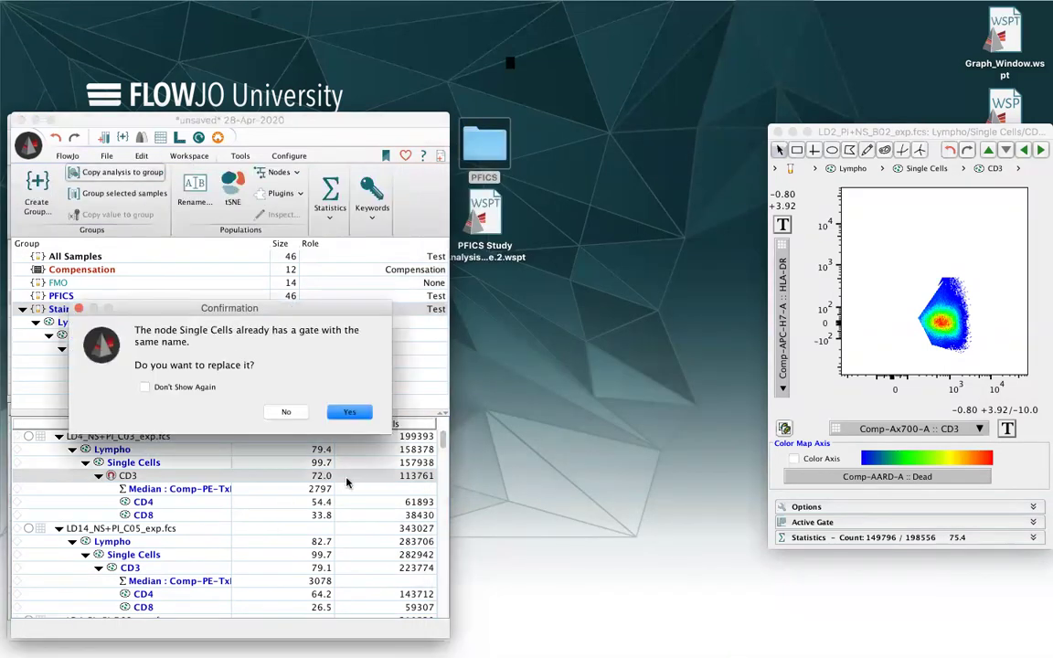
pyautogui.click(349, 412)
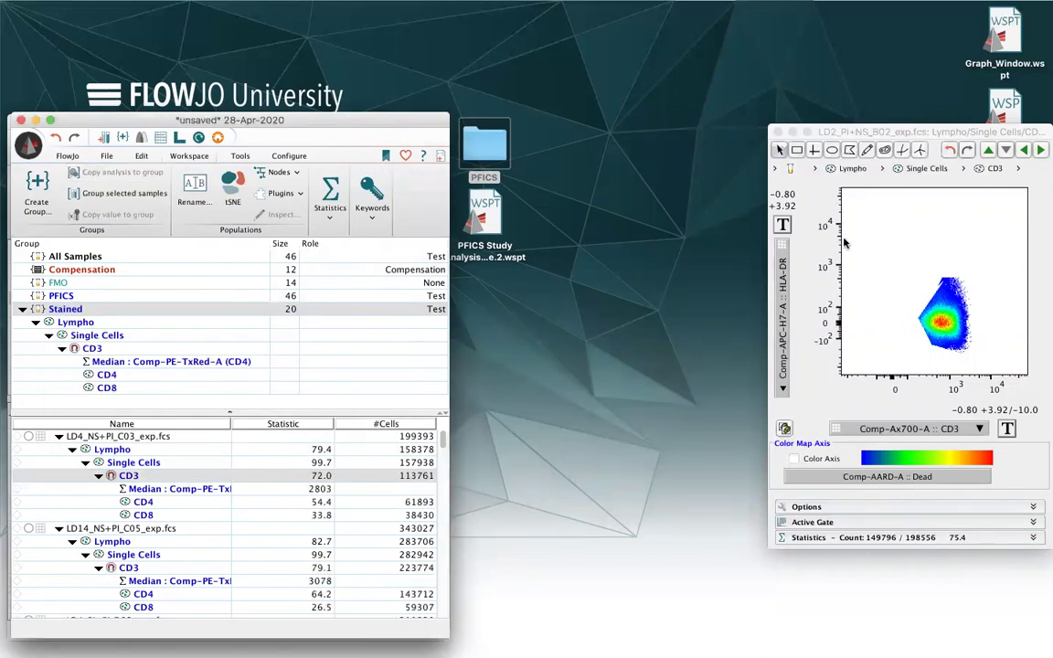
# Step: Review the Single Cells CD3 gate sample by sample through LD14_NS+NS_A05, then close both plots
pyautogui.click(991, 151)
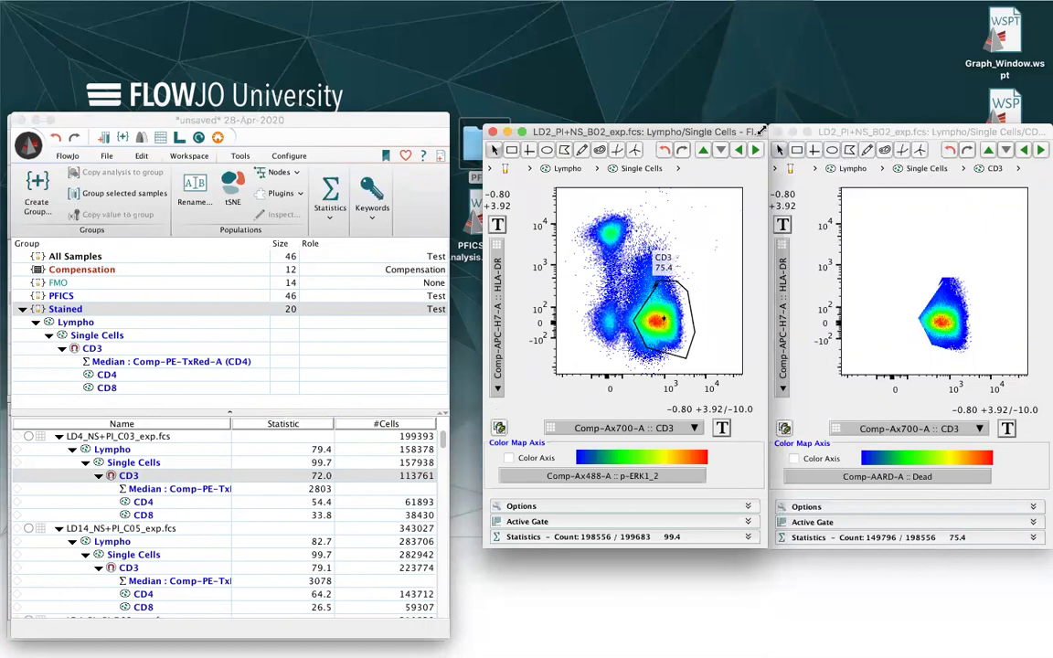
pyautogui.click(757, 149)
pyautogui.click(757, 150)
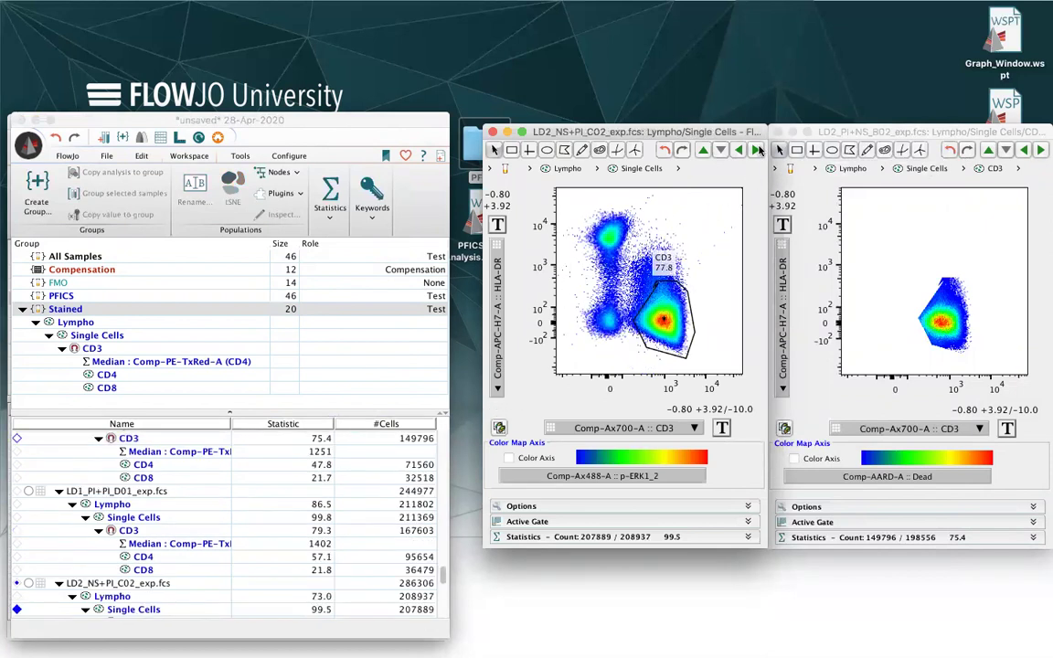
pyautogui.click(757, 149)
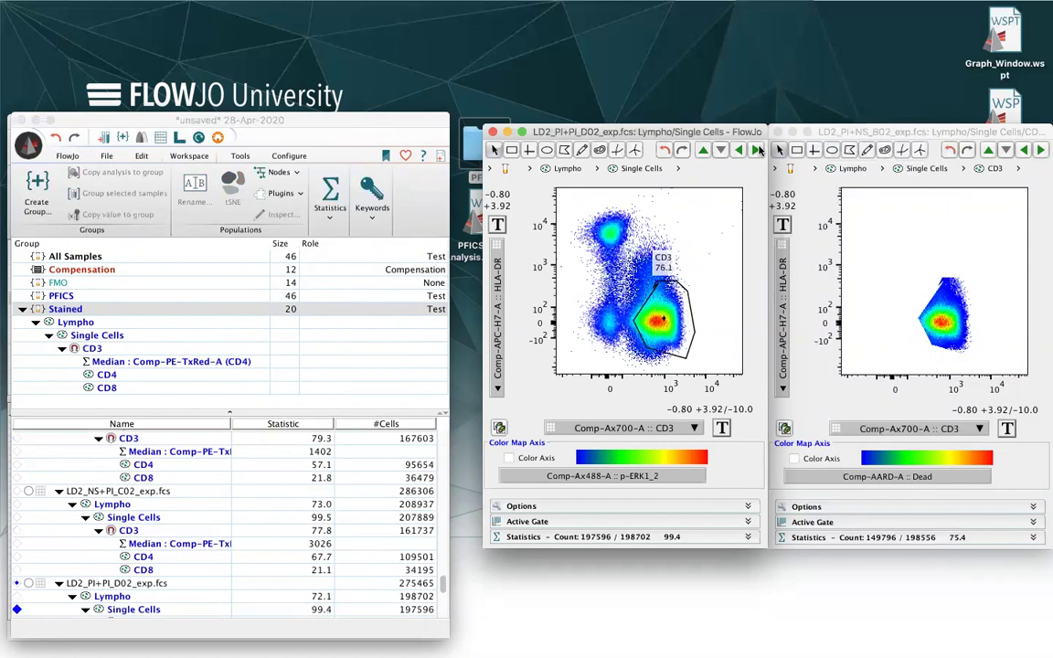
pyautogui.click(757, 150)
pyautogui.click(757, 150)
pyautogui.click(757, 150)
pyautogui.click(758, 150)
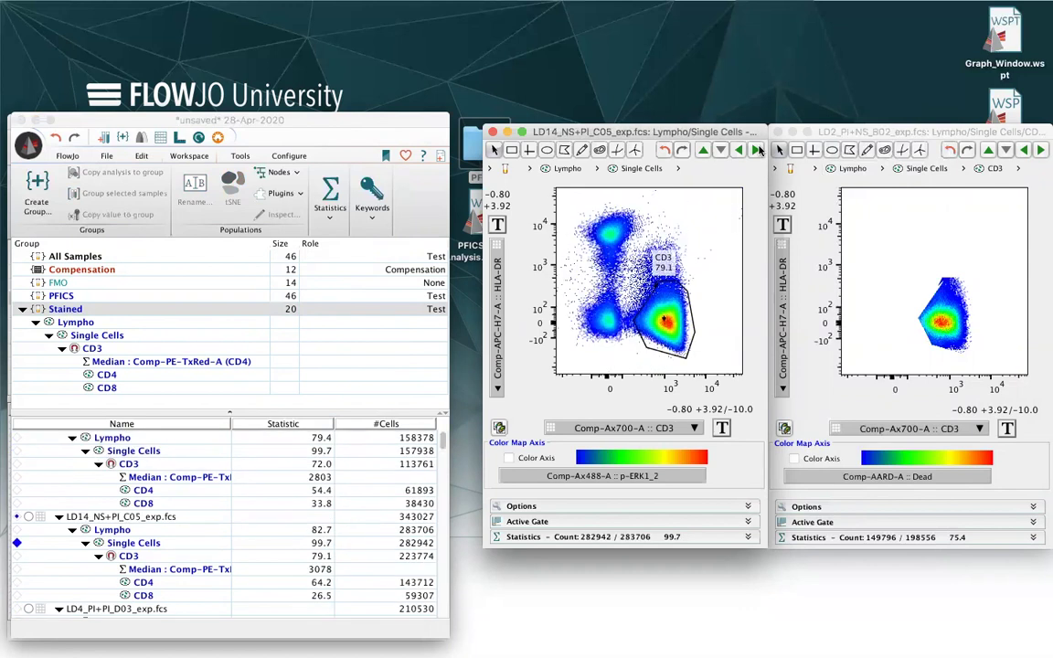
pyautogui.click(757, 150)
pyautogui.click(757, 150)
pyautogui.click(493, 132)
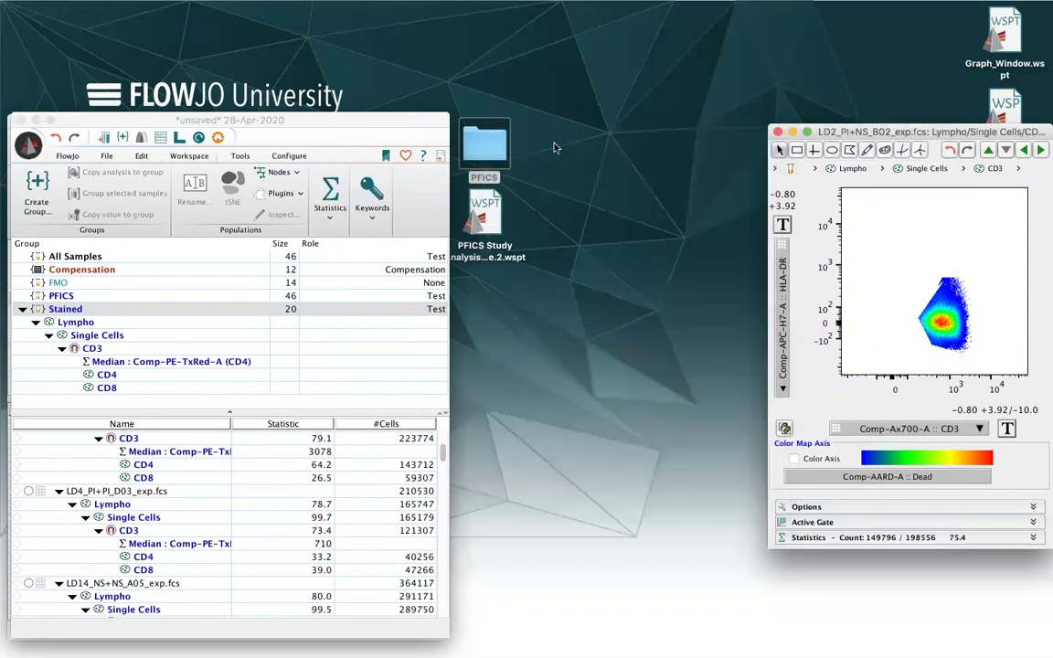
pyautogui.click(776, 131)
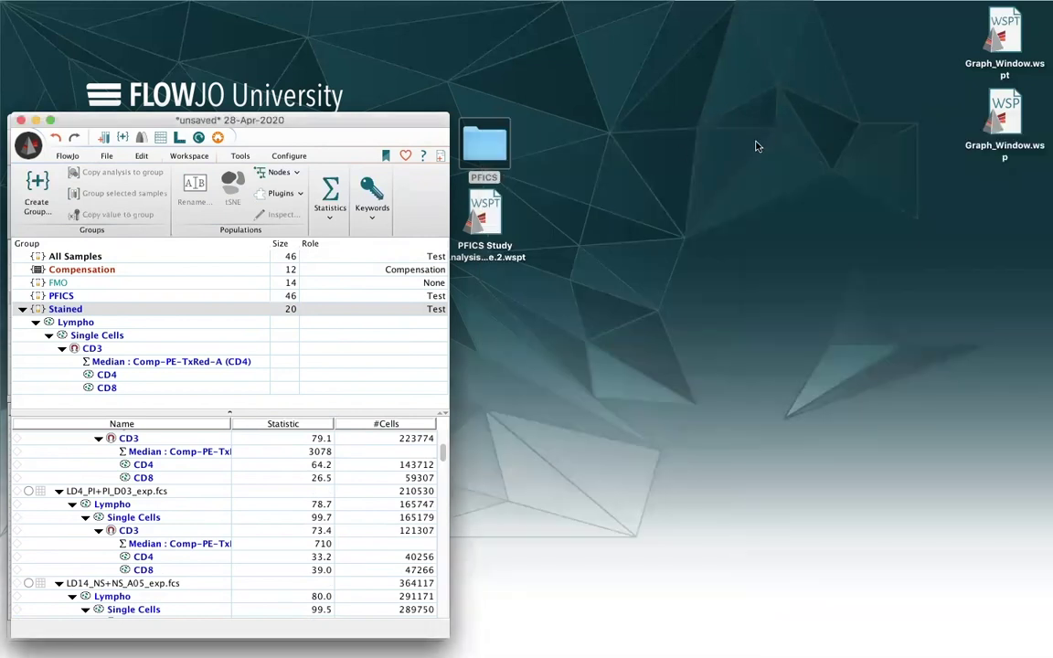